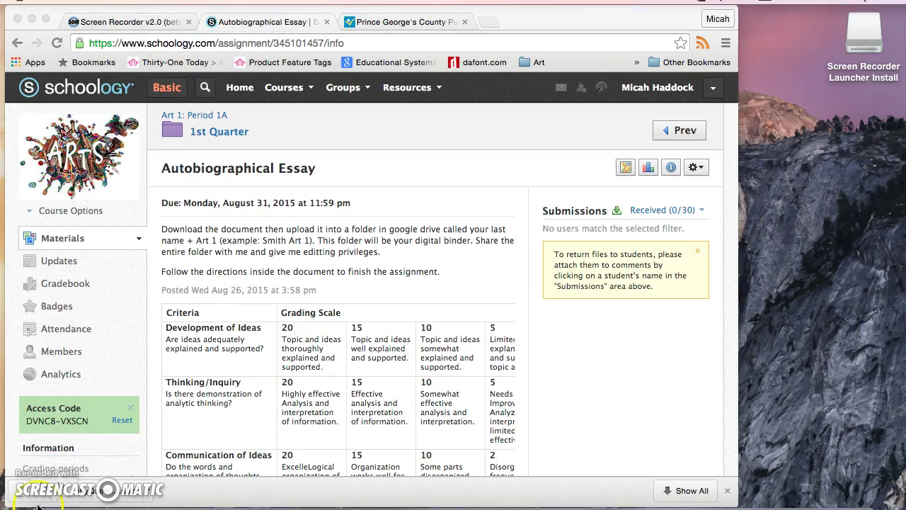
- Open the Autobiographical Essay assignment in the Art 1: Period 1A course's 1st Quarter folder
left_click(288, 90)
left_click(294, 91)
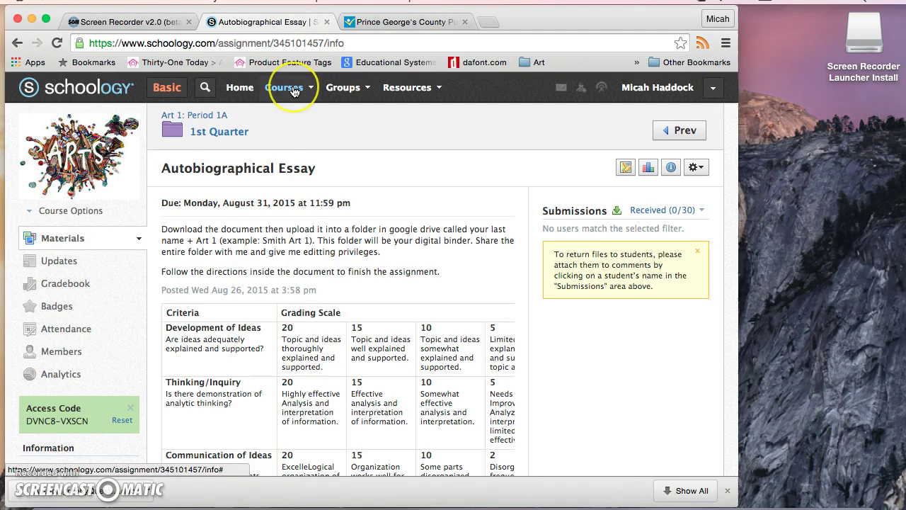
left_click(206, 118)
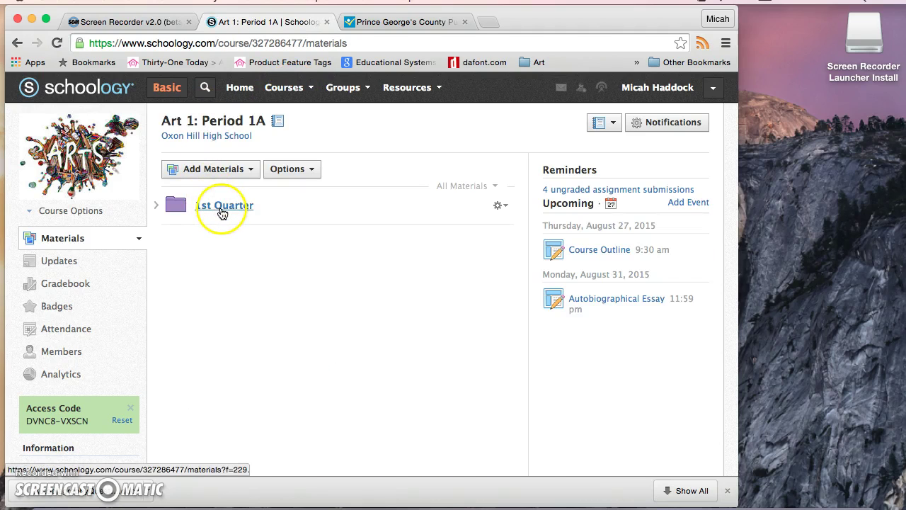
left_click(222, 211)
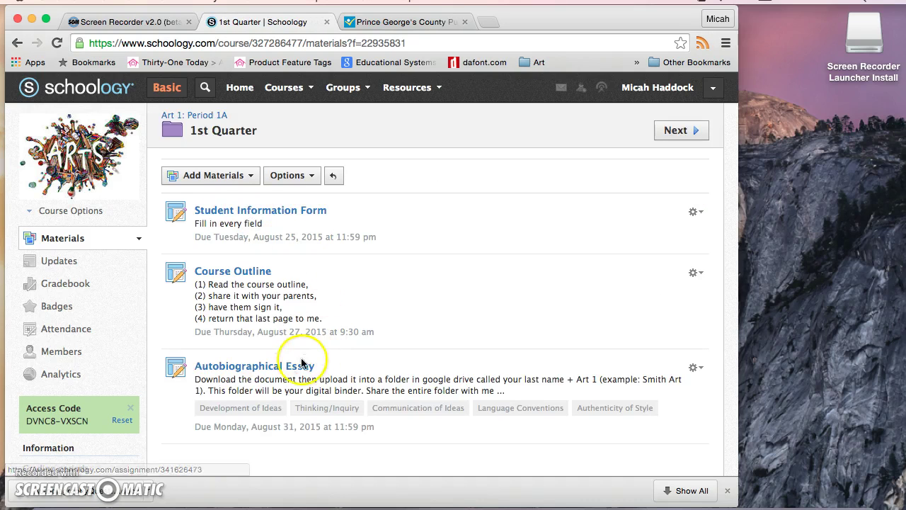
left_click(283, 372)
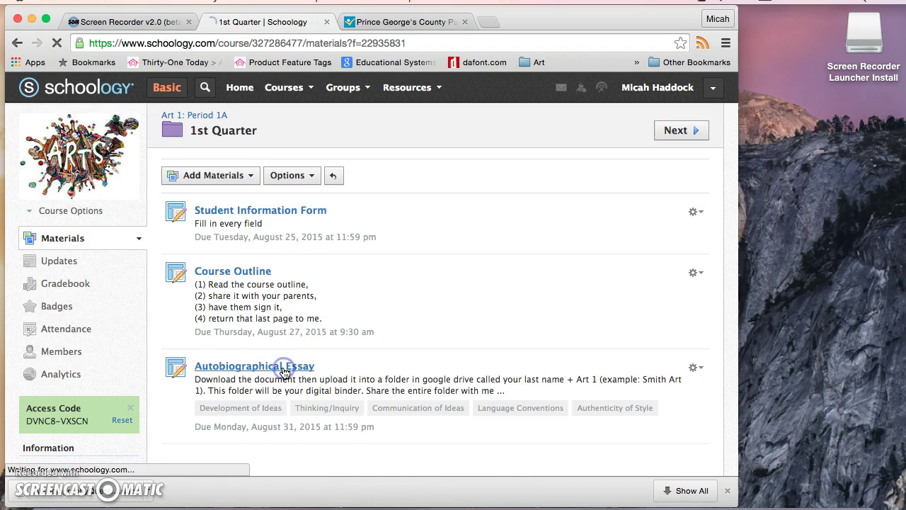
left_click(296, 230)
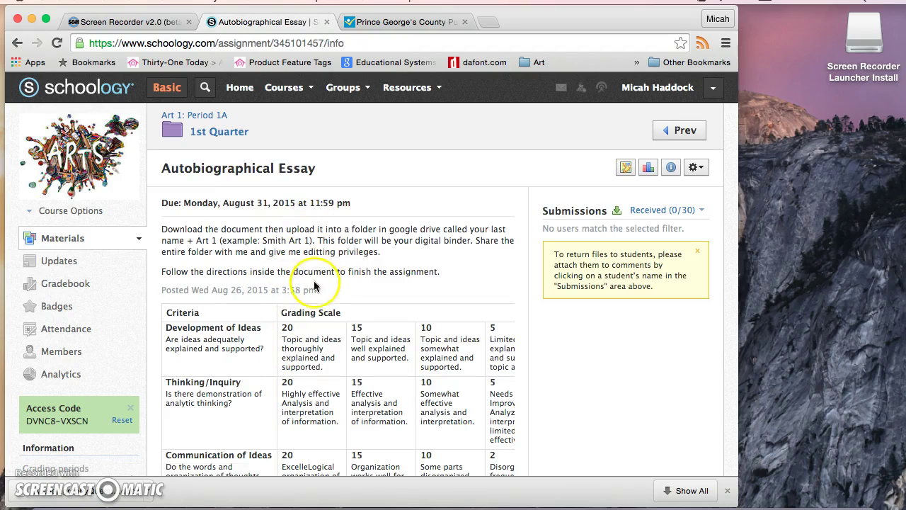
- Scroll through the Autobiographical Essay assignment to read its instructions
scroll(327, 385, "down", 1)
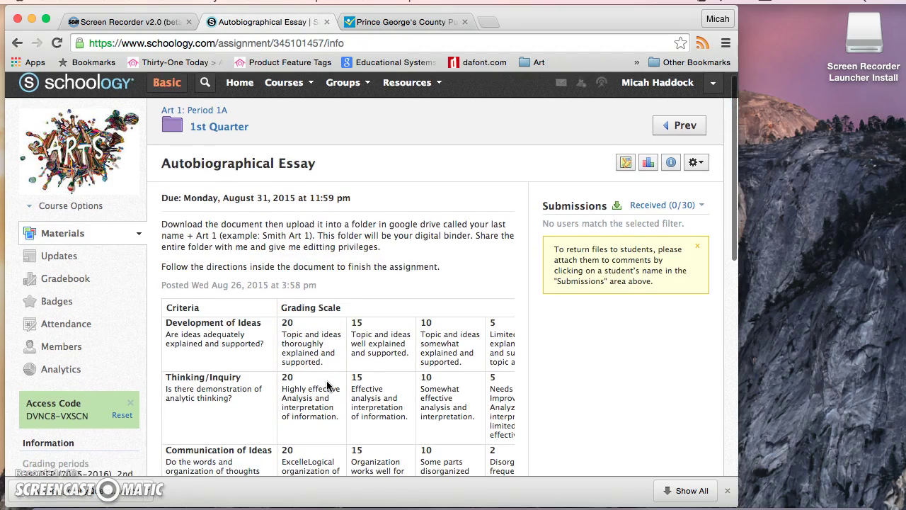
scroll(327, 385, "down", 2)
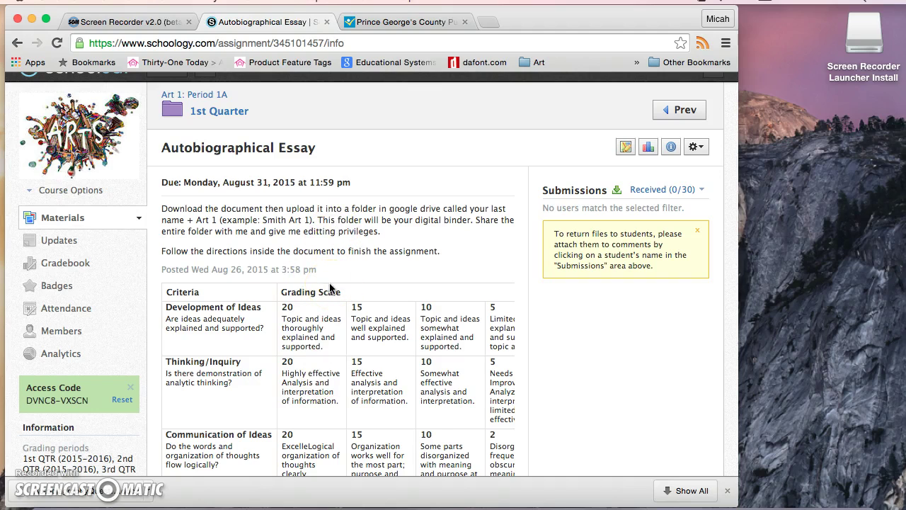
scroll(329, 287, "down", 2)
scroll(330, 288, "down", 5)
scroll(298, 280, "down", 2)
scroll(273, 269, "down", 1)
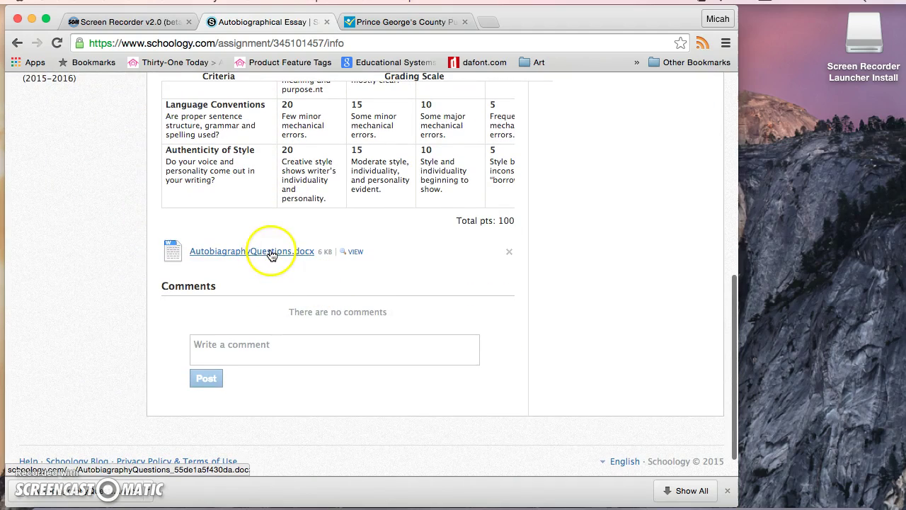
scroll(316, 277, "up", 10)
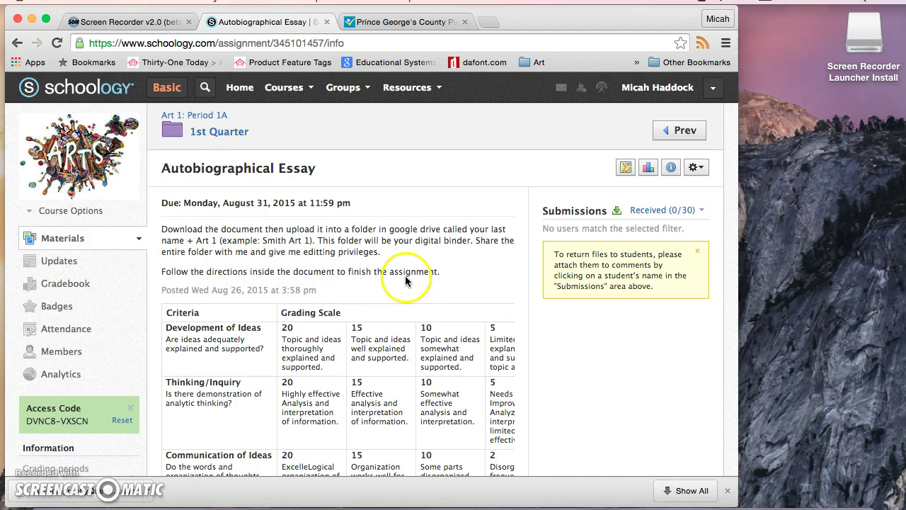
scroll(435, 277, "down", 3)
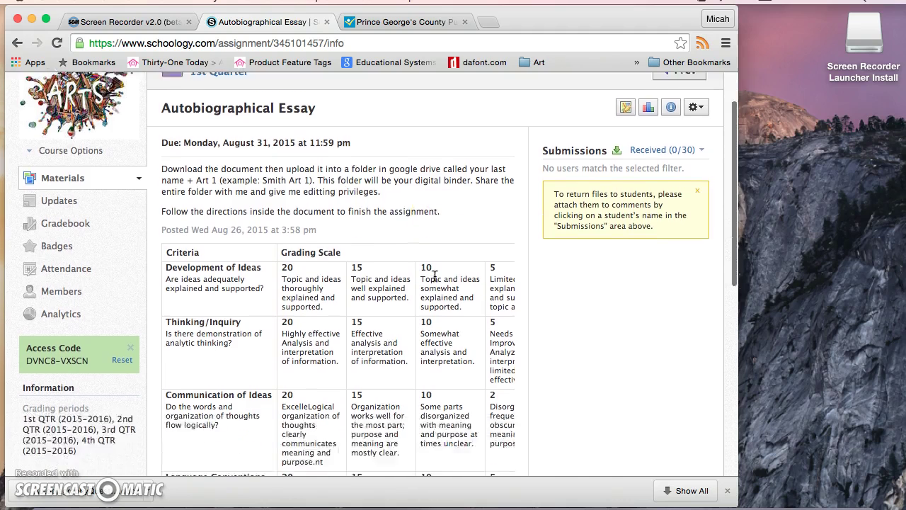
scroll(376, 287, "down", 5)
scroll(315, 299, "down", 2)
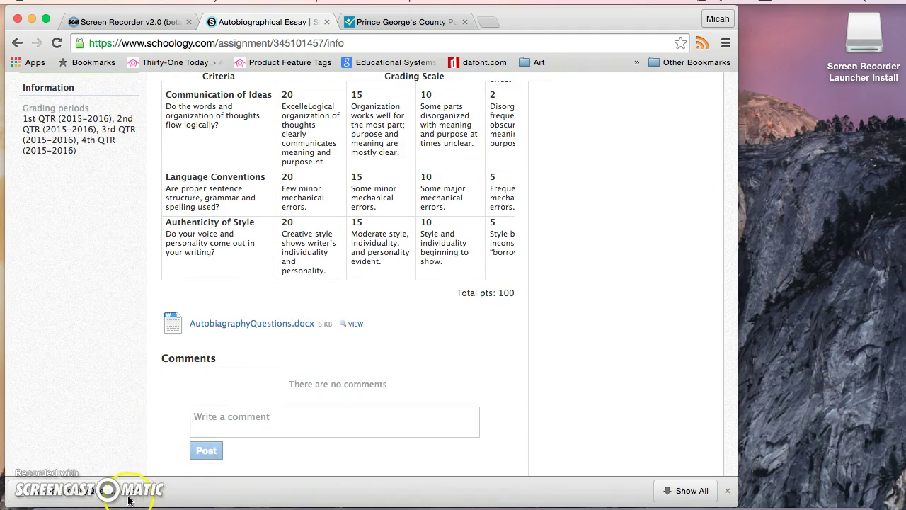
- Open the school Gmail inbox from the district site, with Google Drive in another tab
left_click(390, 23)
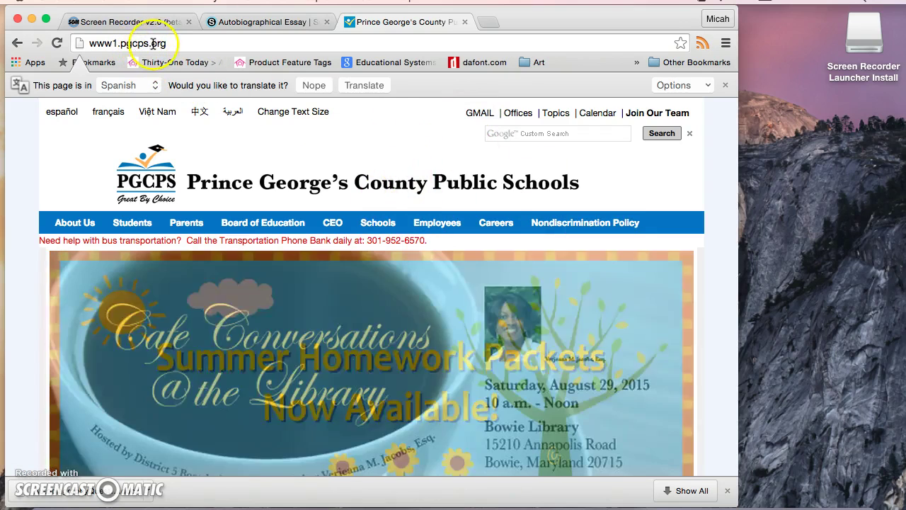
left_click(484, 116)
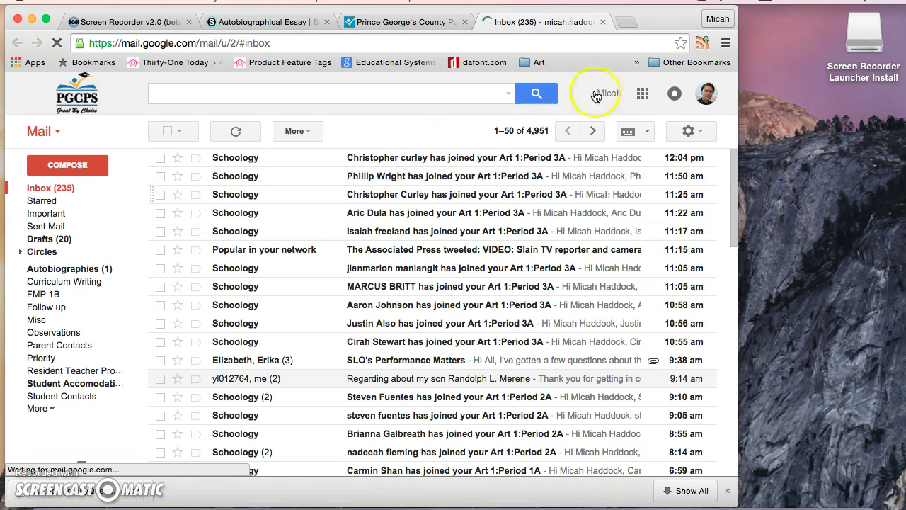
left_click(642, 95)
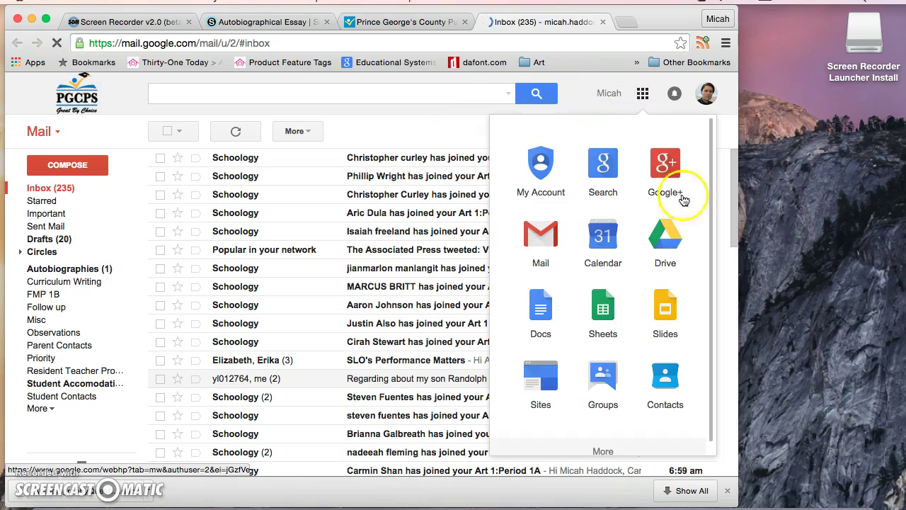
left_click(656, 242)
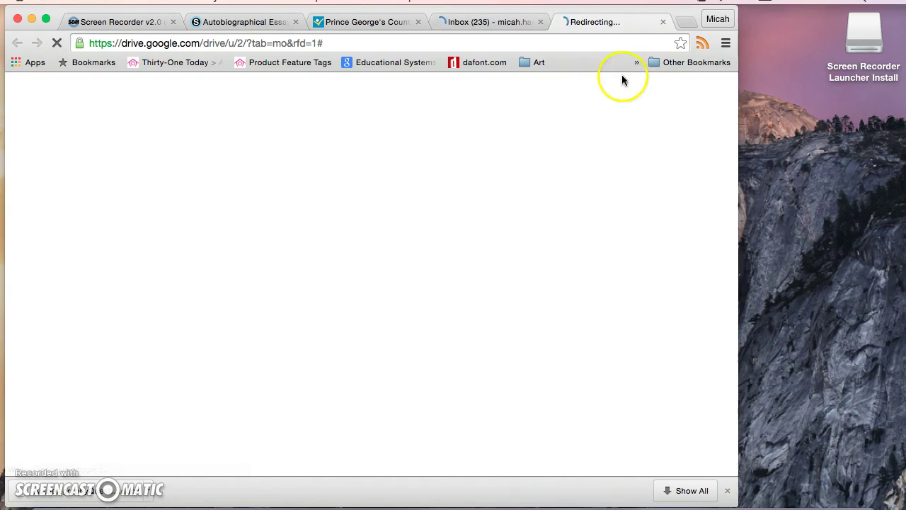
left_click(494, 22)
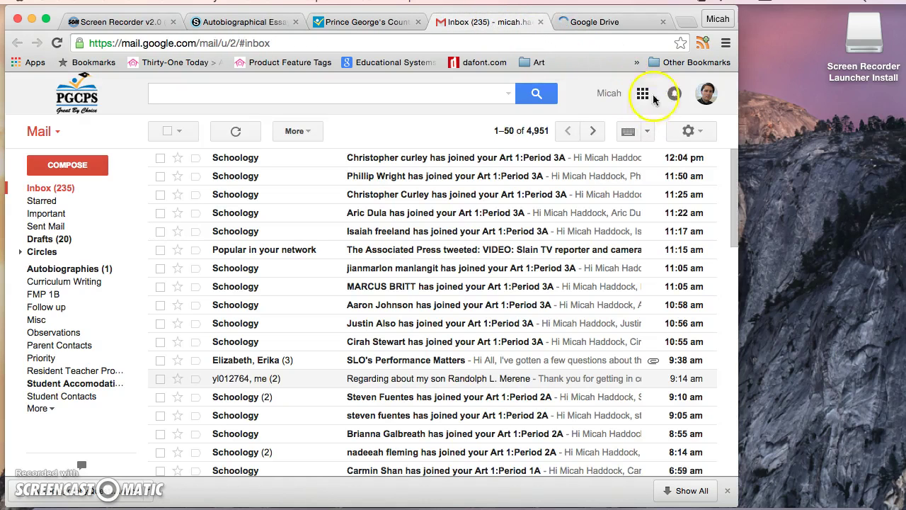
- Cancel creating a duplicate folder and open the existing Haddock Art 1 folder instead
left_click(598, 22)
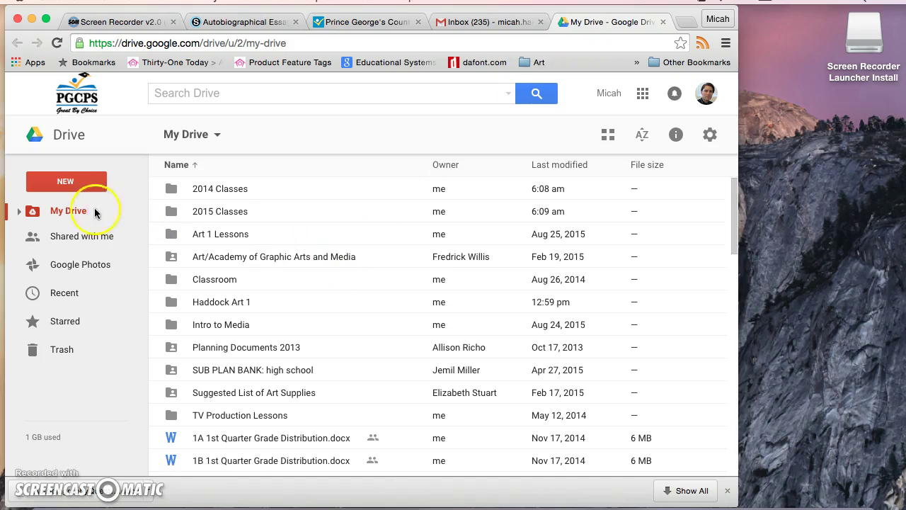
left_click(68, 182)
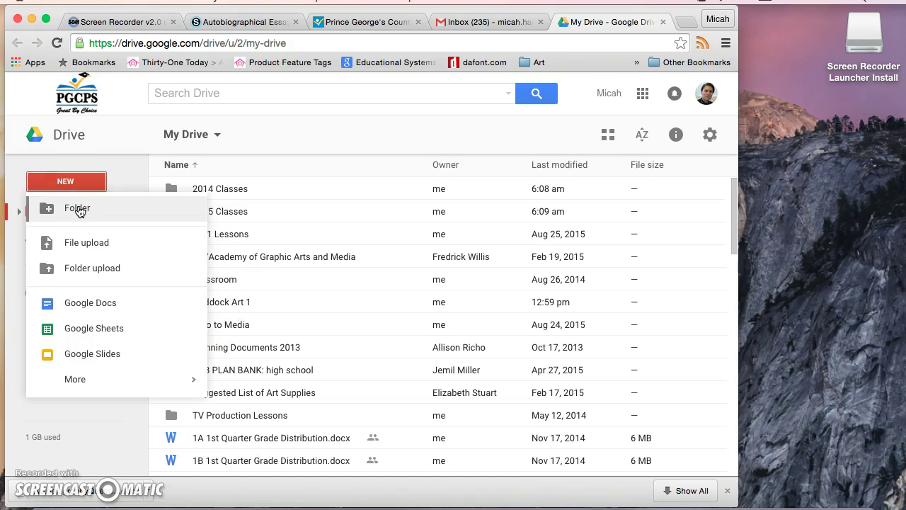
left_click(78, 209)
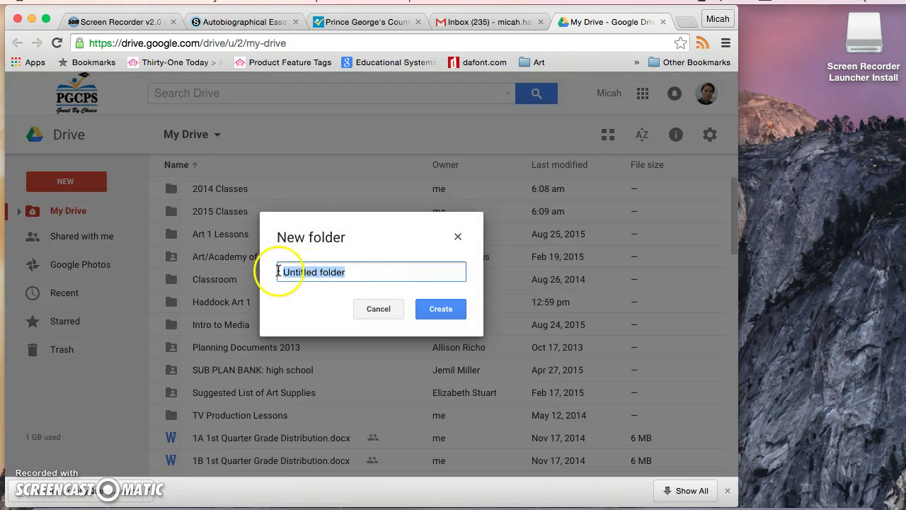
type("Haddock Art 1")
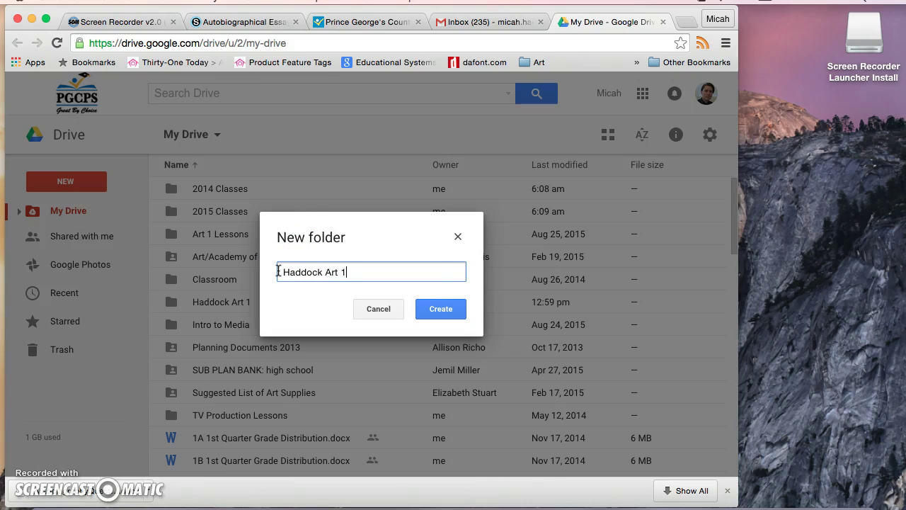
left_click(375, 312)
left_click(227, 303)
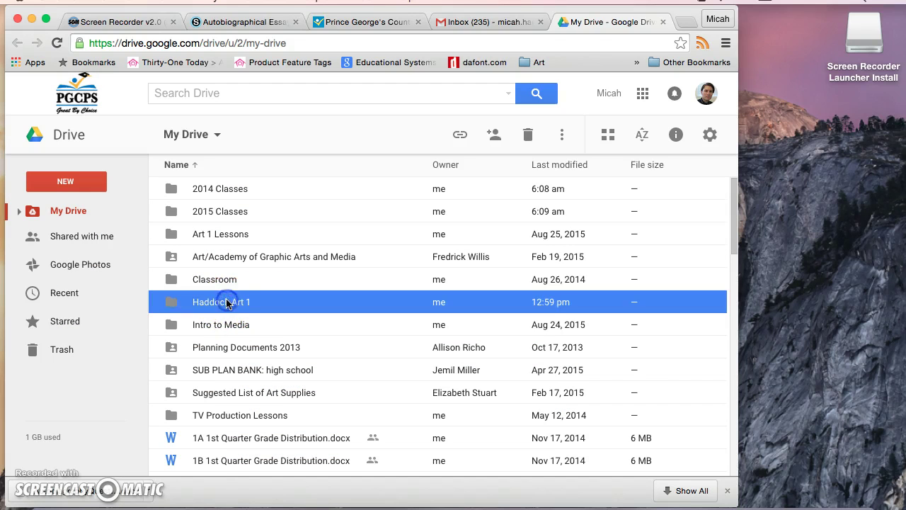
double_click(210, 306)
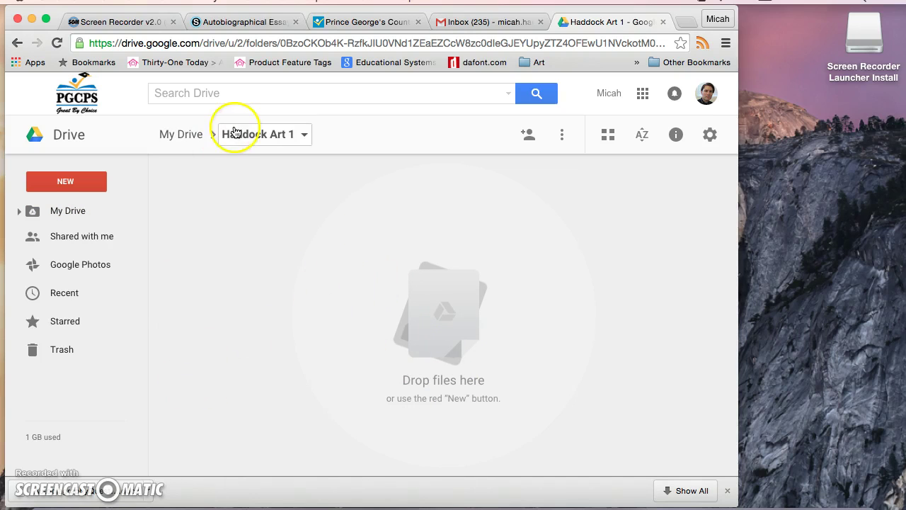
- Upload AutobiagraphyQuestions.docx from Downloads into the Haddock Art 1 folder
left_click(71, 214)
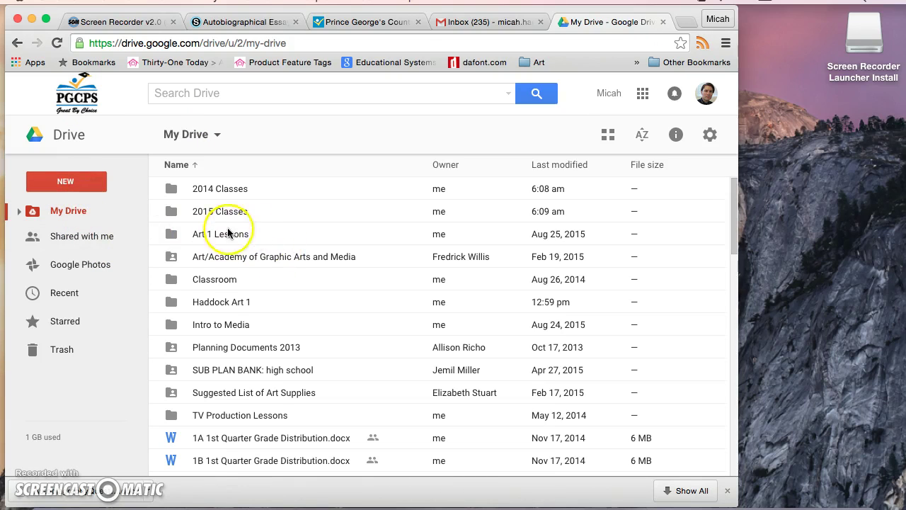
left_click(222, 301)
double_click(222, 300)
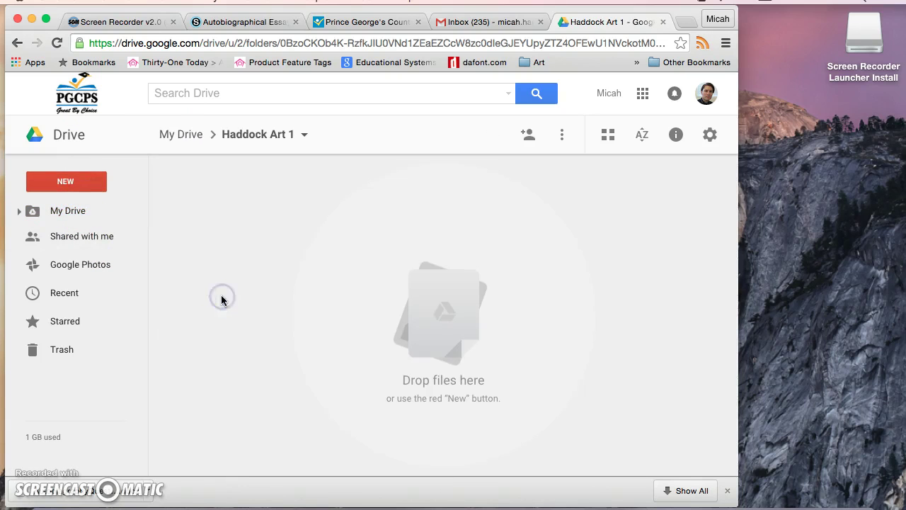
left_click(67, 180)
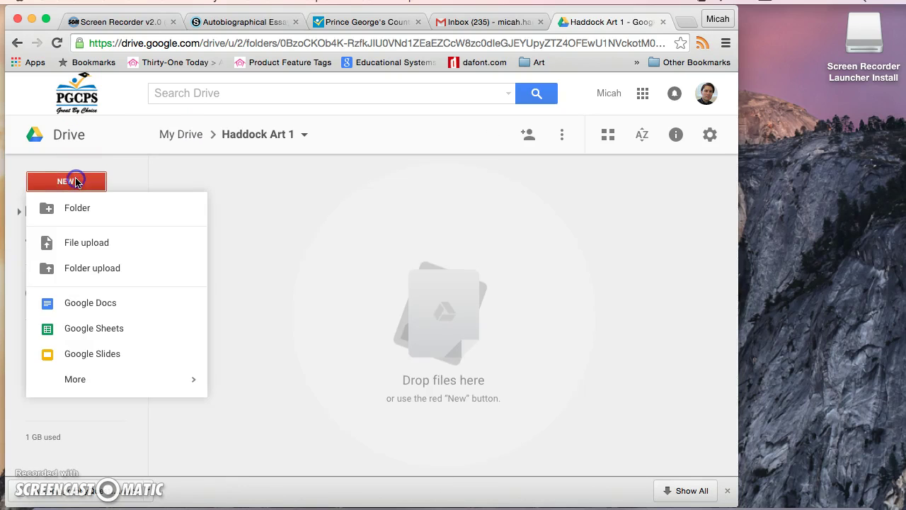
left_click(92, 247)
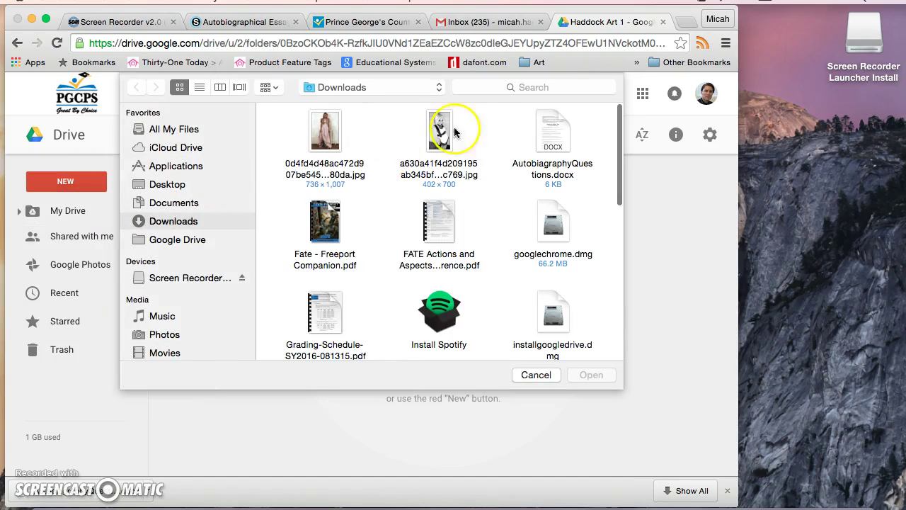
left_click(552, 123)
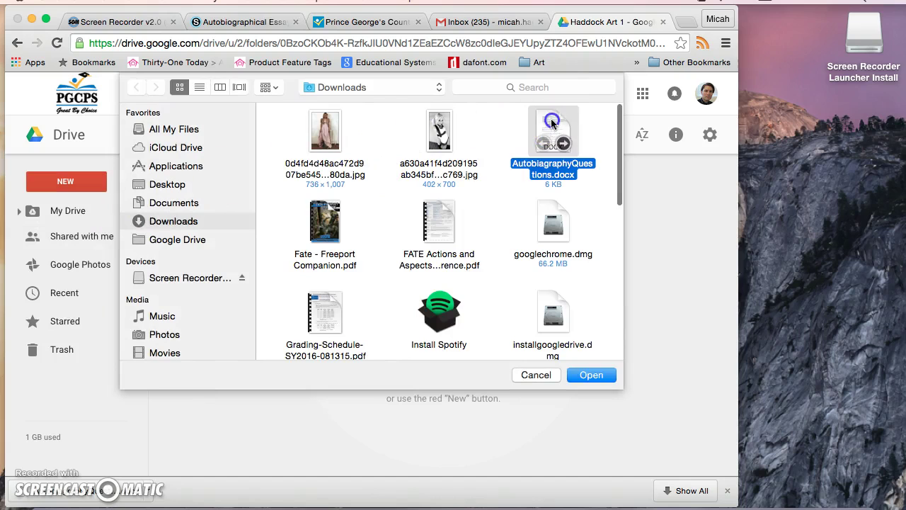
left_click(589, 374)
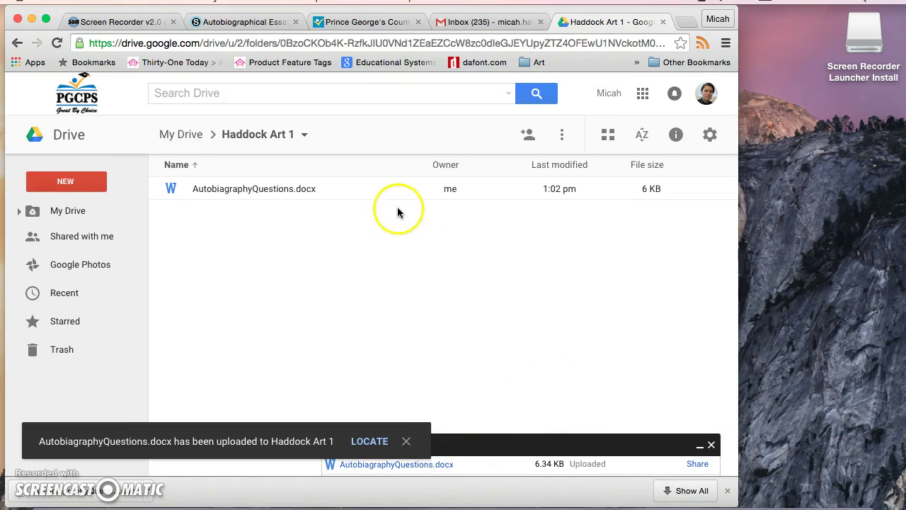
left_click(257, 189)
- Open AutobiographyQuestions.docx from its Drive preview with Google Docs
double_click(257, 189)
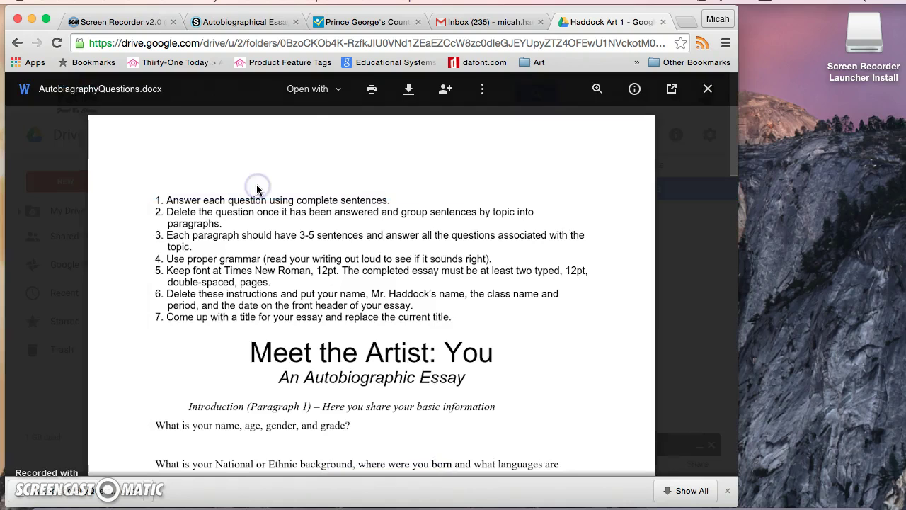
left_click(316, 92)
left_click(376, 136)
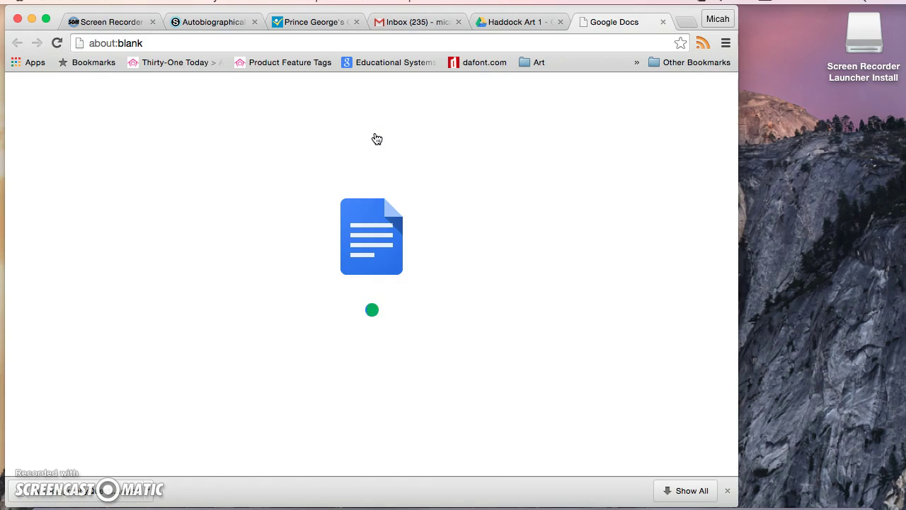
- Once the document loads, scroll down through the autobiography questions
left_click(361, 248)
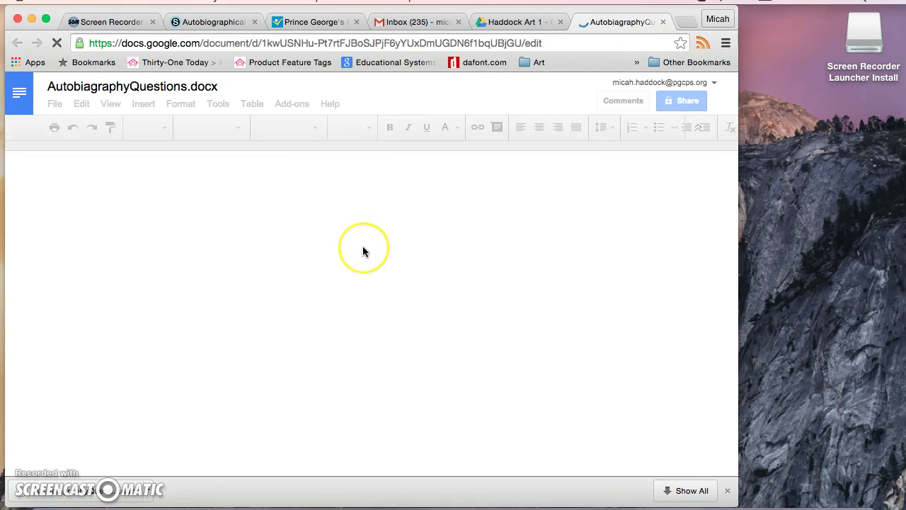
left_click(325, 247)
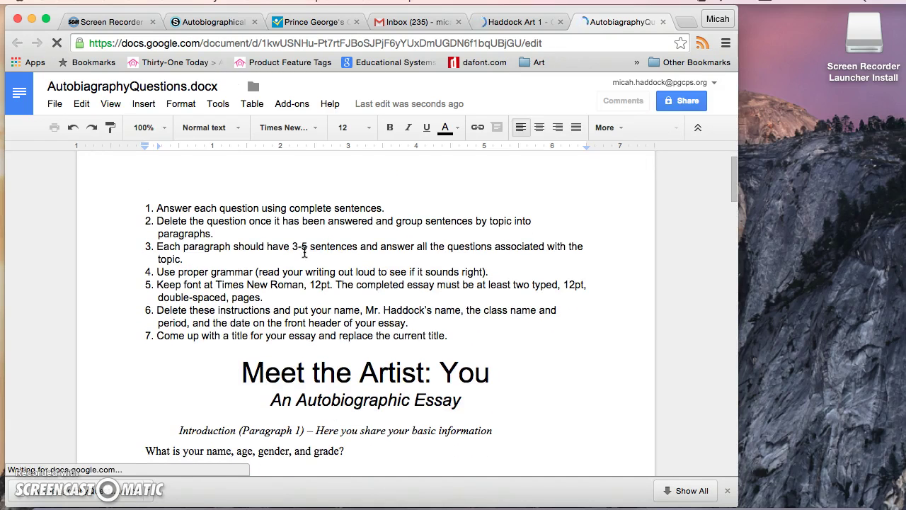
left_click(290, 250)
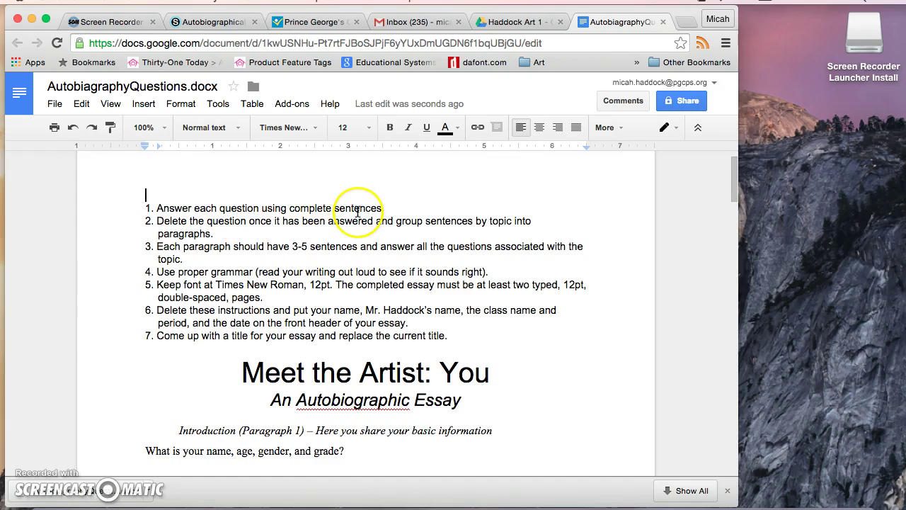
scroll(358, 211, "down", 1)
scroll(358, 211, "down", 2)
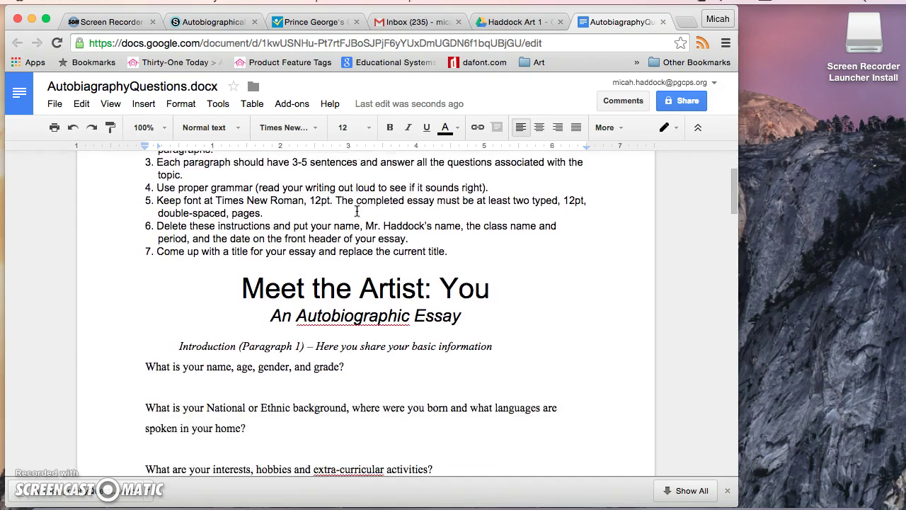
scroll(358, 211, "down", 3)
scroll(357, 211, "down", 1)
scroll(357, 211, "down", 1)
scroll(357, 211, "down", 2)
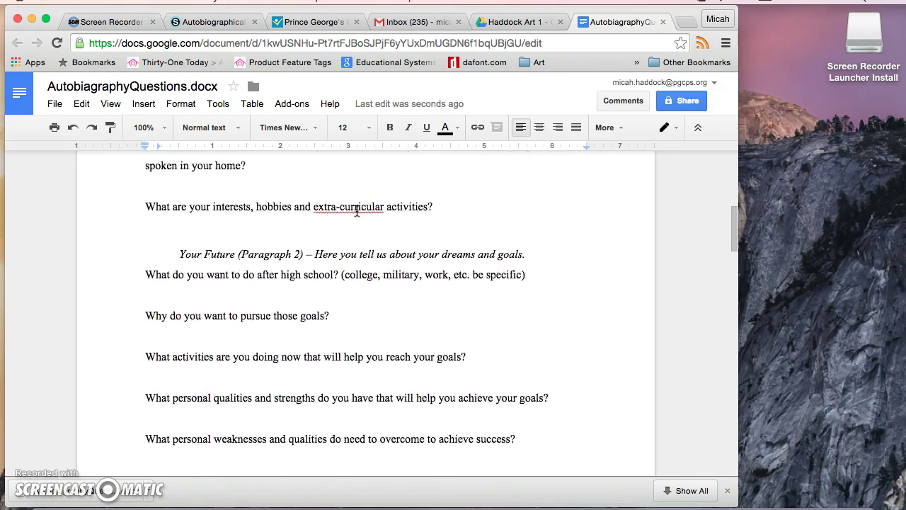
scroll(357, 211, "down", 3)
scroll(357, 211, "down", 1)
scroll(357, 211, "down", 3)
scroll(357, 211, "down", 2)
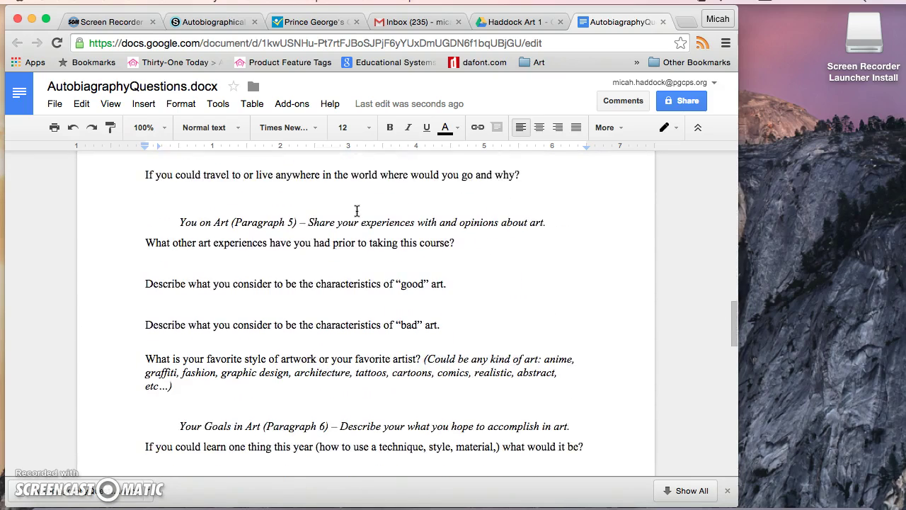
scroll(355, 209, "down", 1)
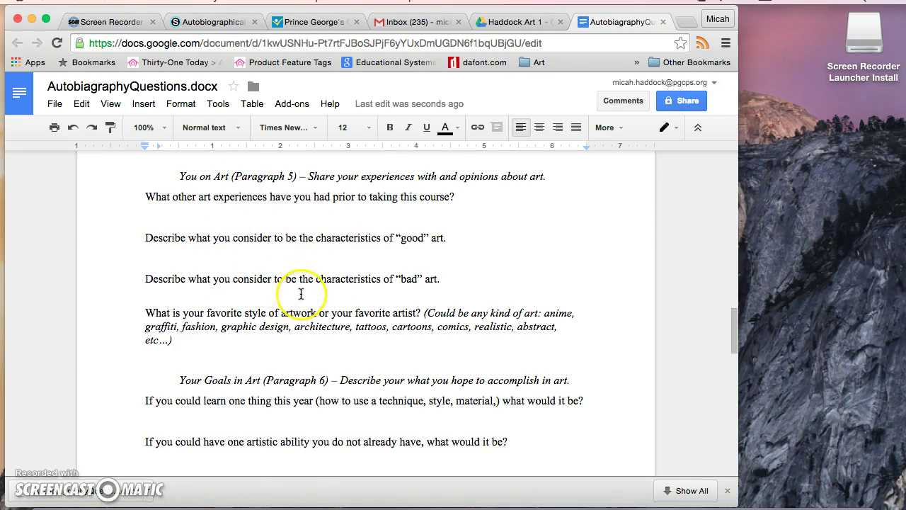
- Scroll back up to the Meet the Artist: You title and questions
scroll(410, 269, "up", 2)
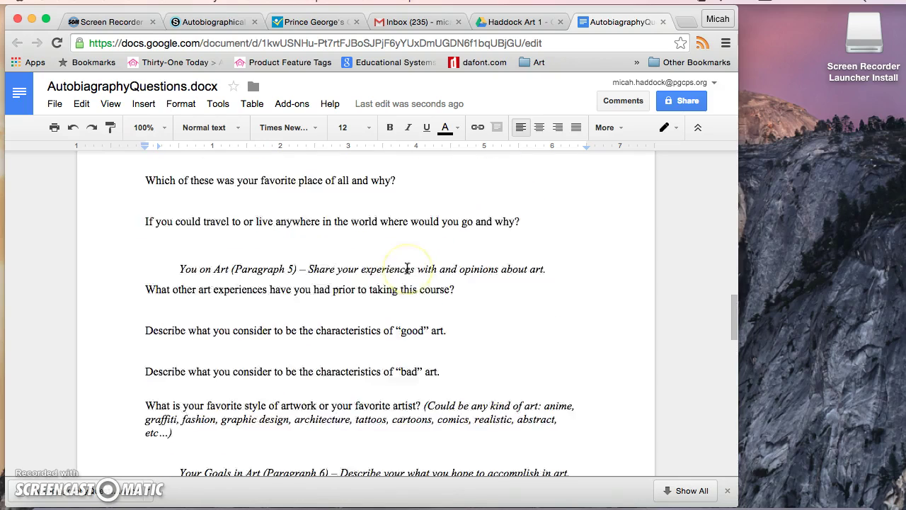
scroll(409, 269, "up", 4)
scroll(407, 268, "up", 4)
scroll(406, 269, "up", 3)
scroll(406, 269, "up", 3)
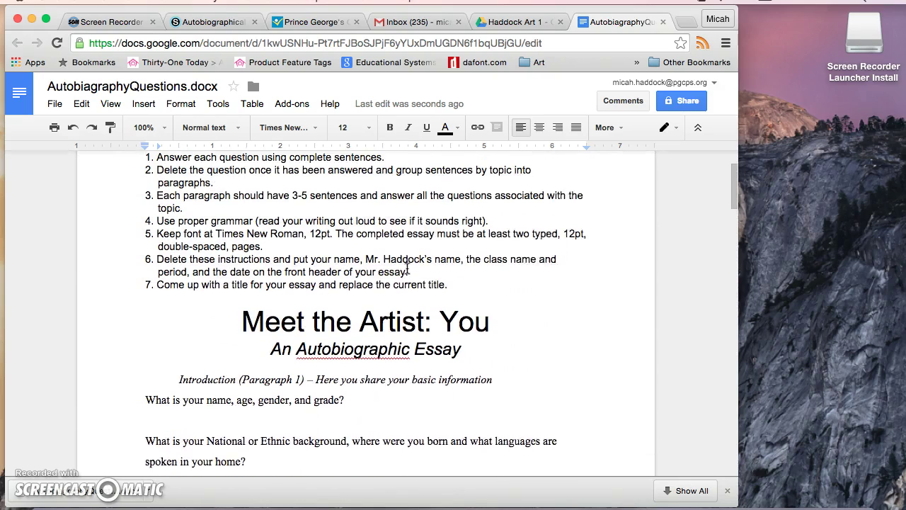
scroll(368, 262, "up", 1)
scroll(240, 234, "down", 2)
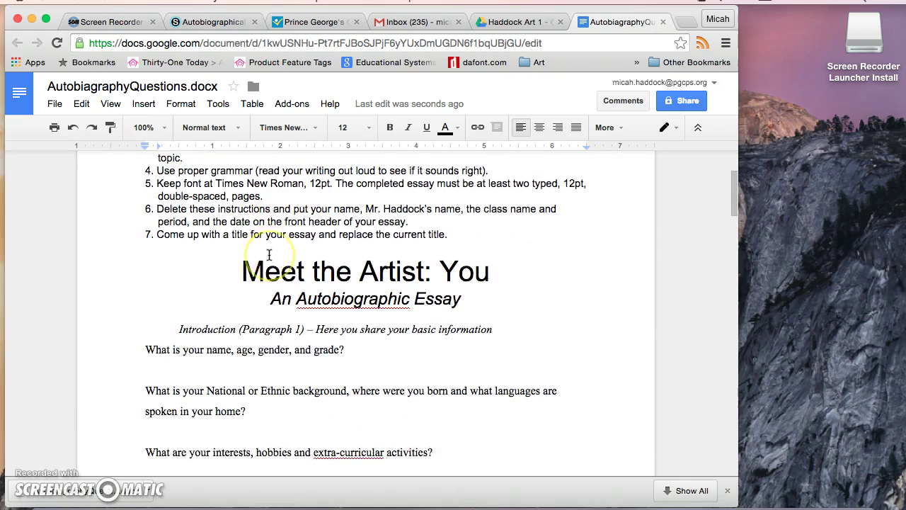
scroll(269, 255, "up", 3)
scroll(269, 255, "down", 3)
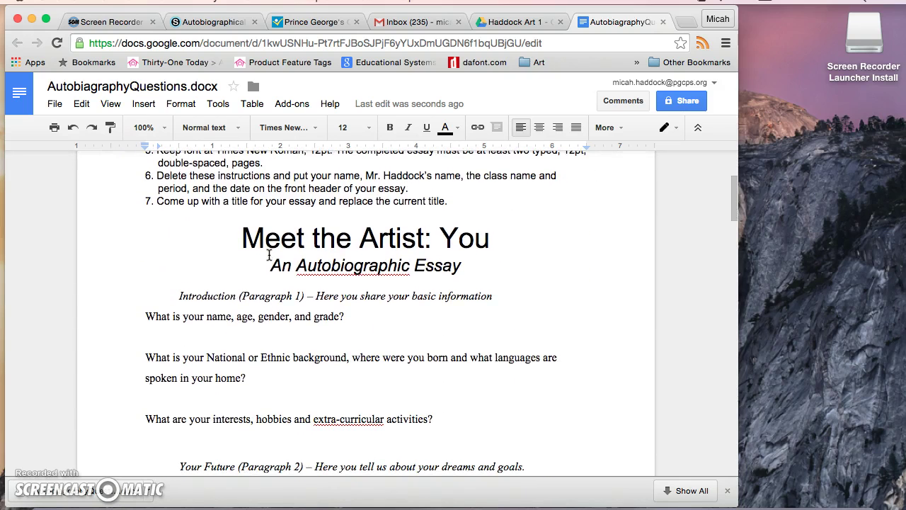
left_click(237, 284)
- Answer the first question about age and schooling, delete the question, and indent the answer
left_click(360, 317)
type("Hi, my name is Micah, I’m a 32 year old male, in gr")
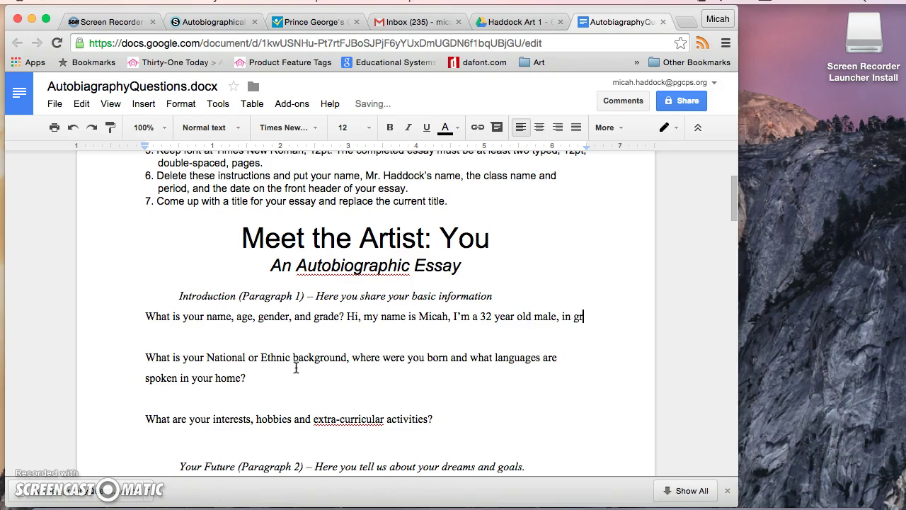
type("ad school.")
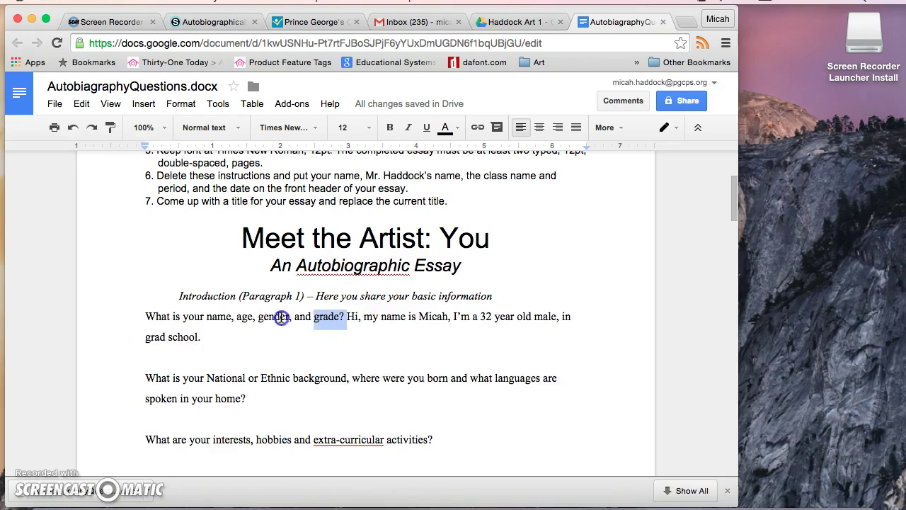
left_click_drag(282, 316, 145, 318)
key("Delete")
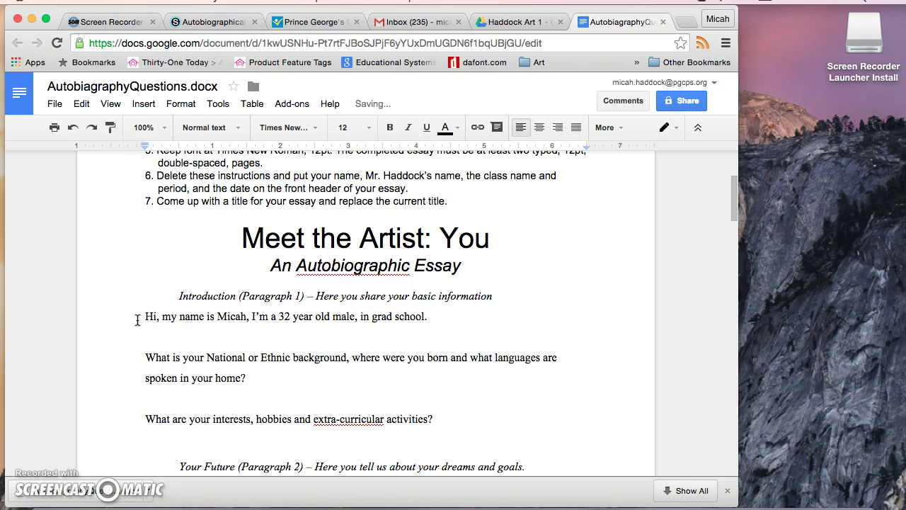
key("Tab")
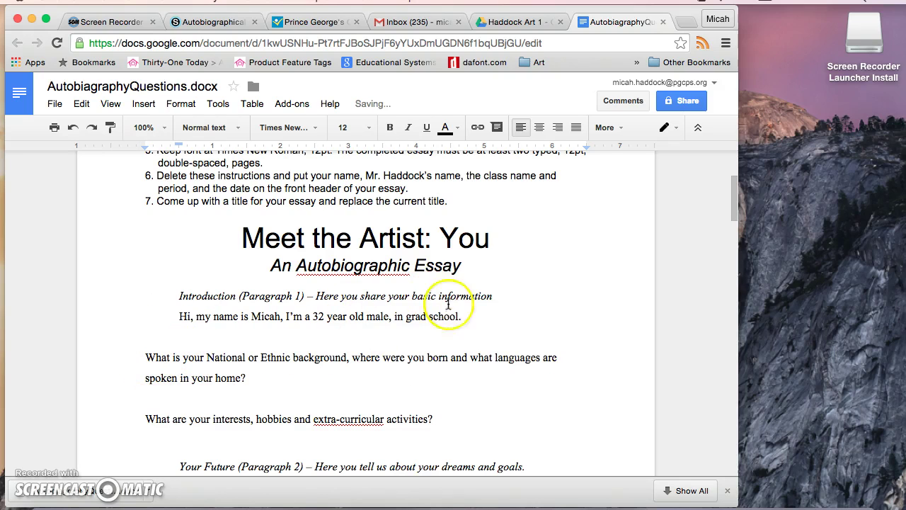
- Add the background and home-language sentences, then delete the background question
left_click(536, 316)
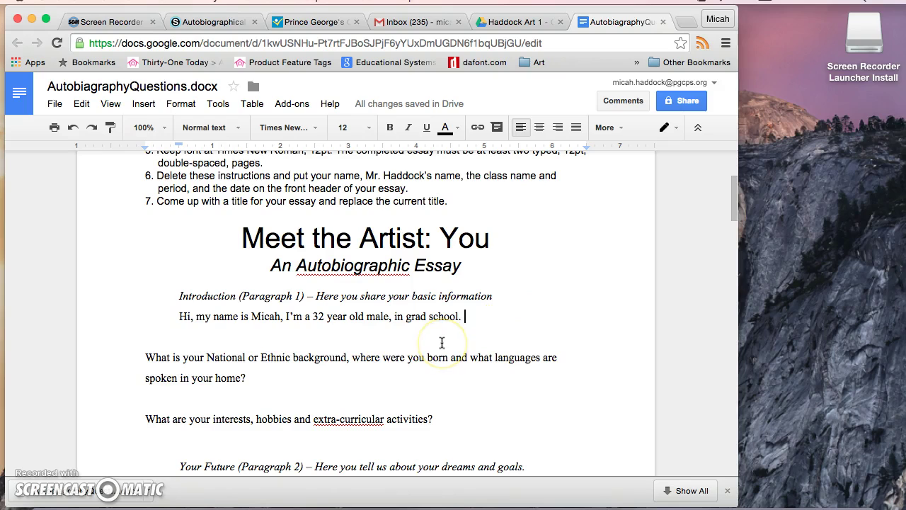
type("I’m a white American, and")
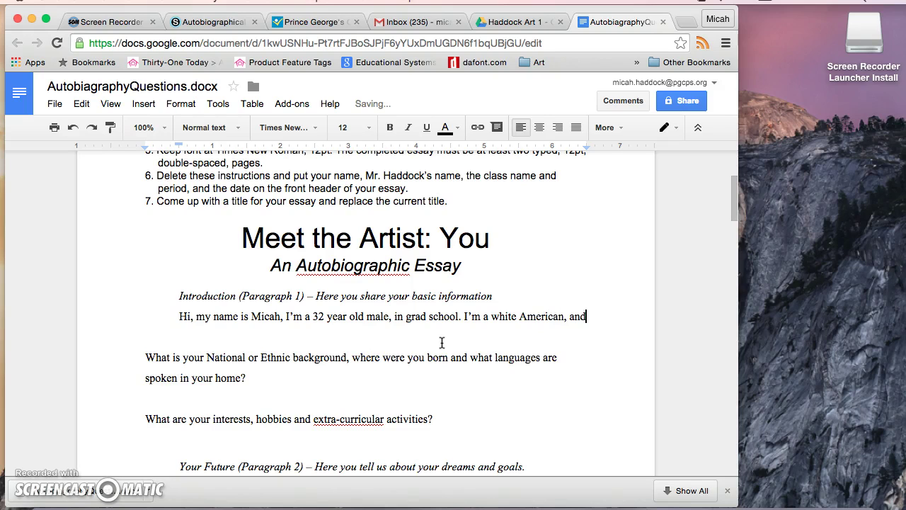
type("g")
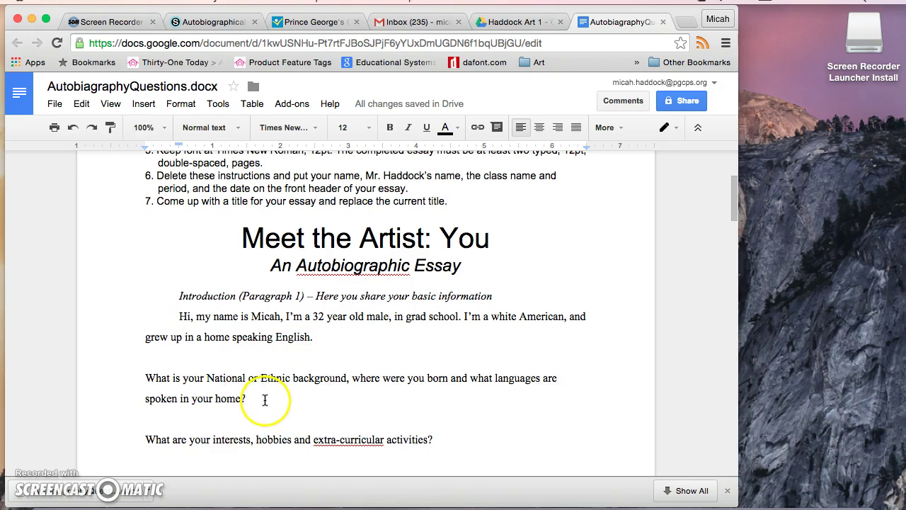
left_click_drag(248, 399, 155, 369)
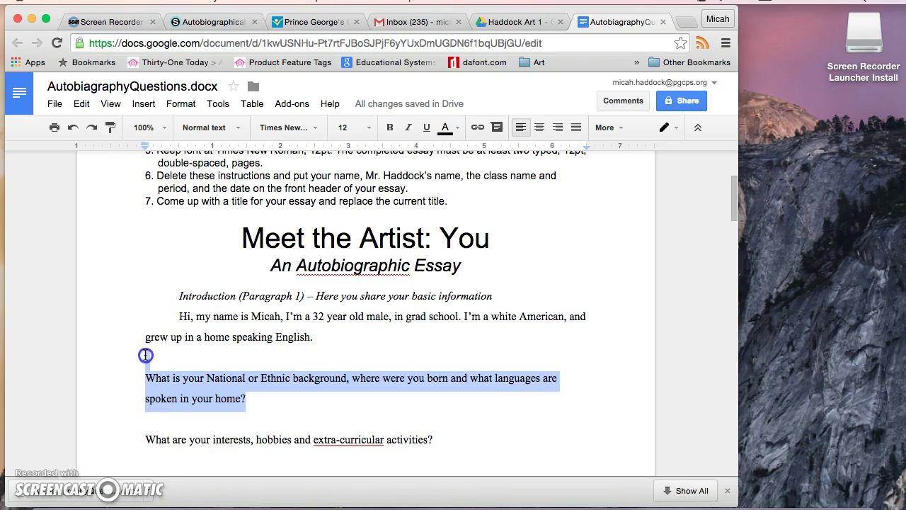
key("BackSpace")
key("BackSpace")
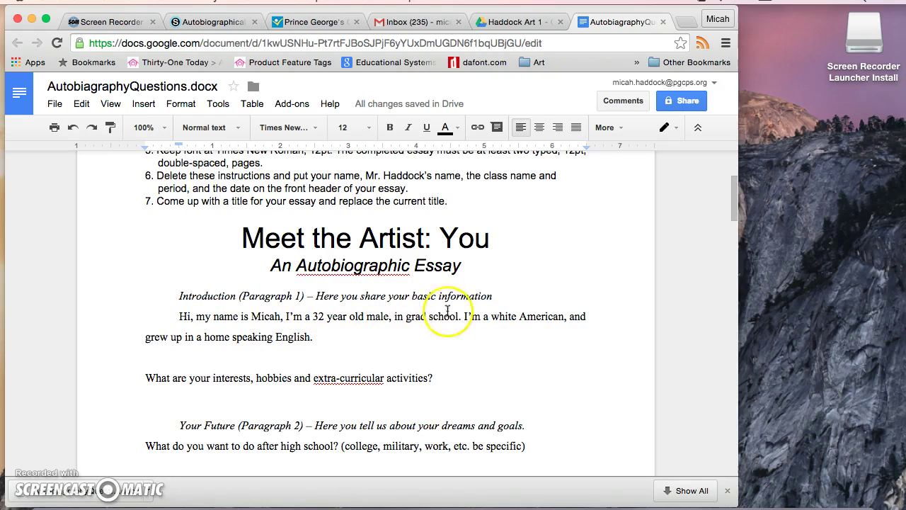
- Delete the Introduction (Paragraph 1) heading and its empty line, then scroll up
left_click(501, 297)
left_click_drag(502, 297, 186, 278)
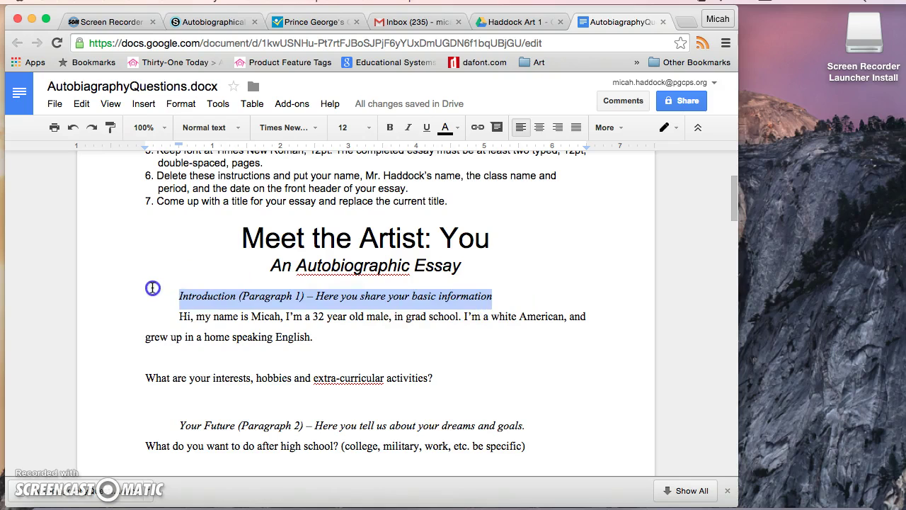
key("BackSpace")
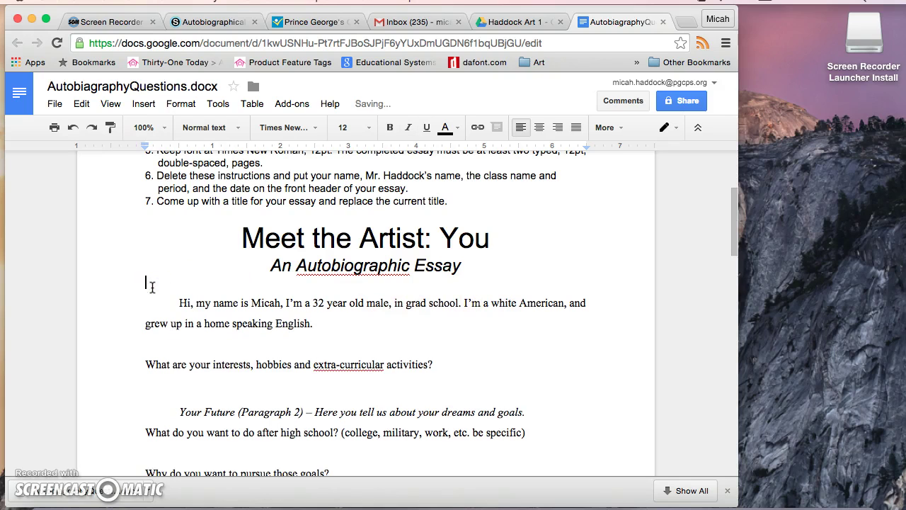
key("BackSpace")
left_click(251, 328)
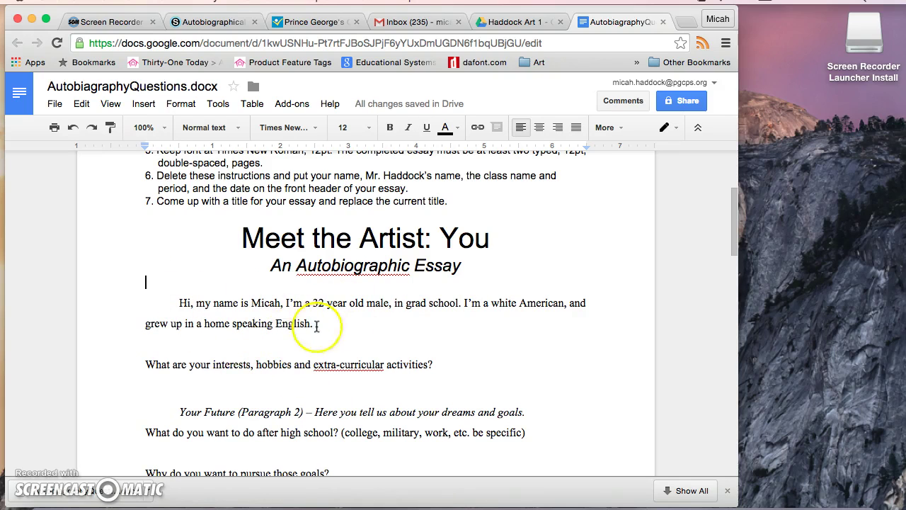
scroll(273, 307, "up", 3)
scroll(273, 306, "up", 1)
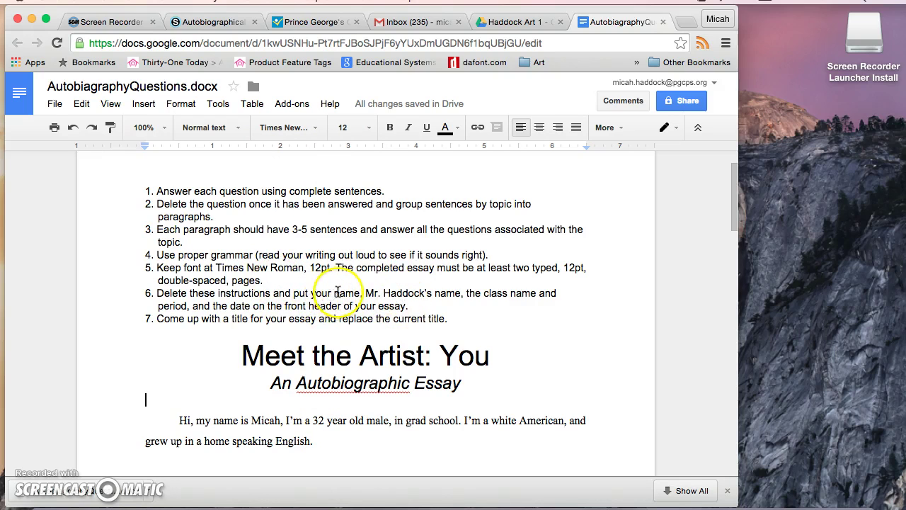
- Replace the numbered instructions with a name header line and remove the leftover 'name,' text
mouse_move(332, 293)
left_mouse_down()
mouse_move(186, 235)
mouse_move(127, 191)
left_mouse_up()
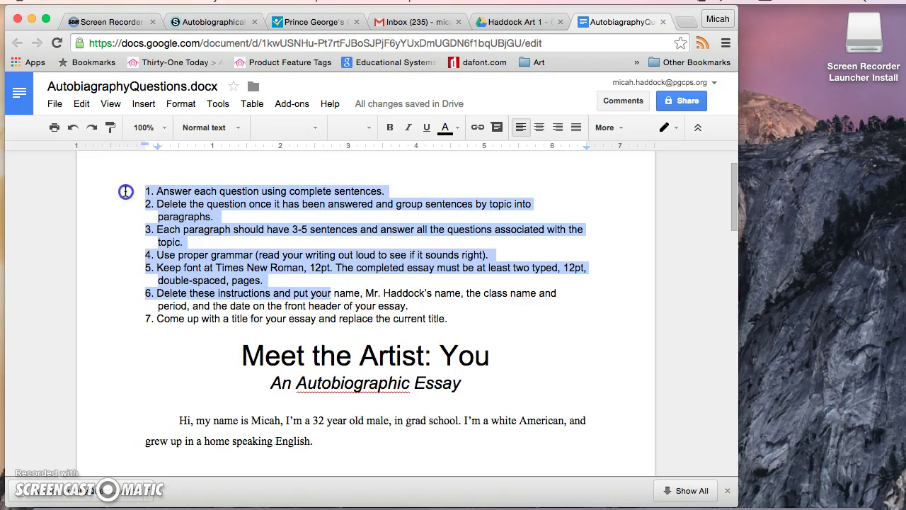
type("M")
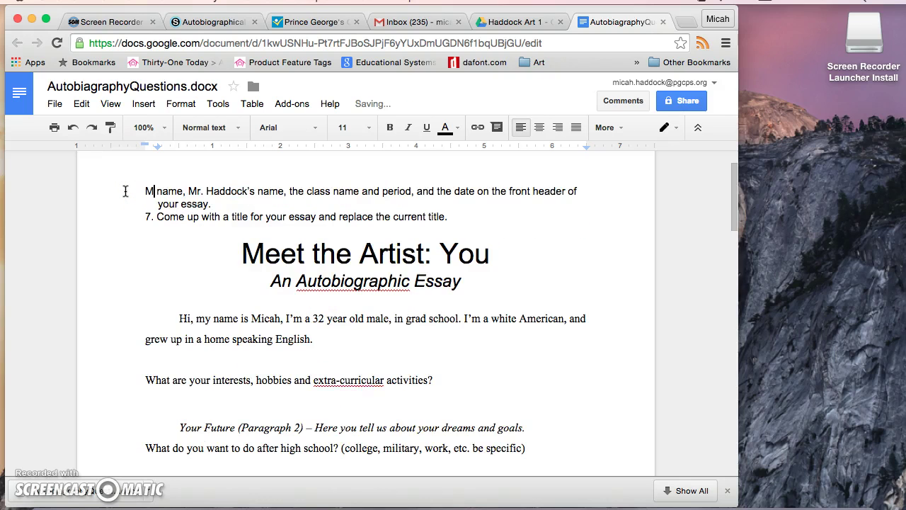
type("icah Haddo")
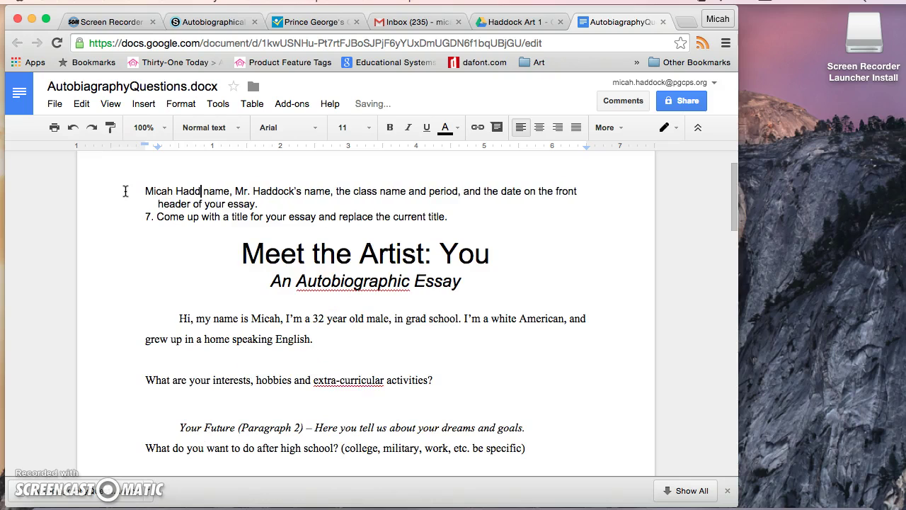
type("ck")
key("Return")
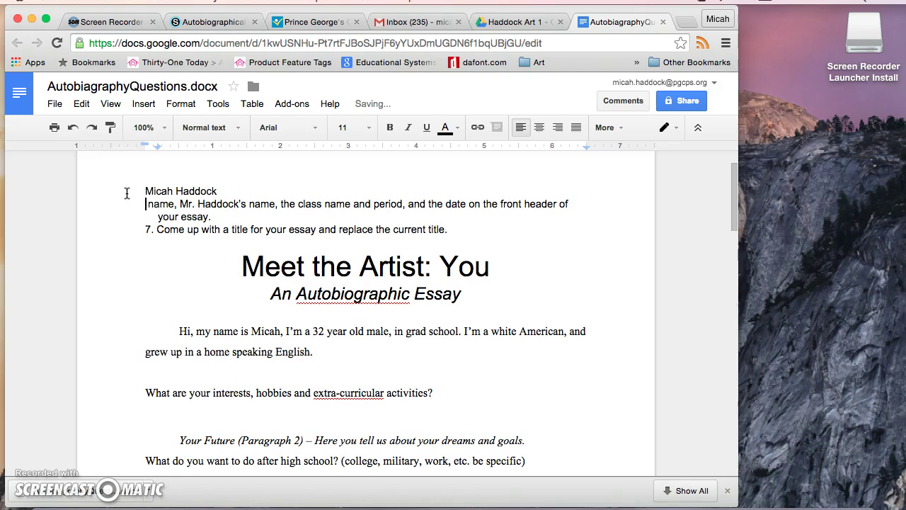
left_click_drag(180, 204, 113, 201)
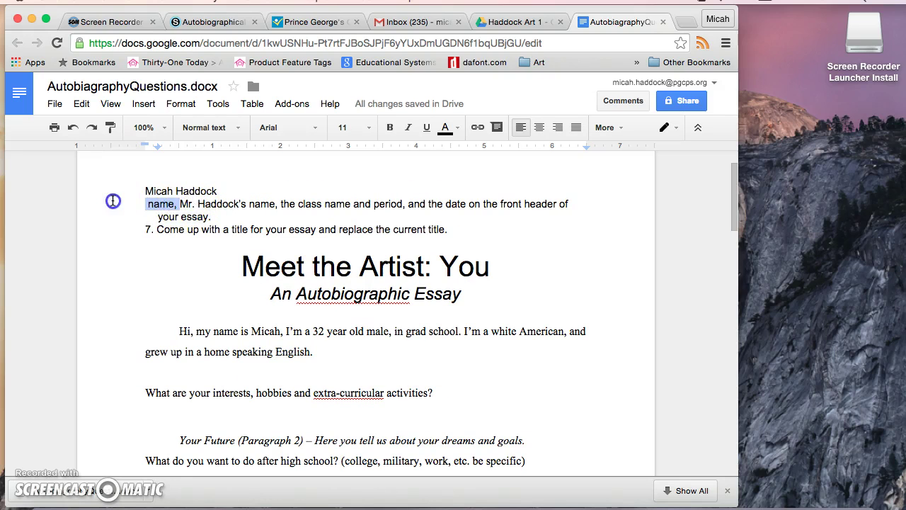
key("BackSpace")
- Add 'Art 1, Period 1A' and 'August 27, 2015' as the next header lines
left_click_drag(254, 204, 348, 204)
key("Return")
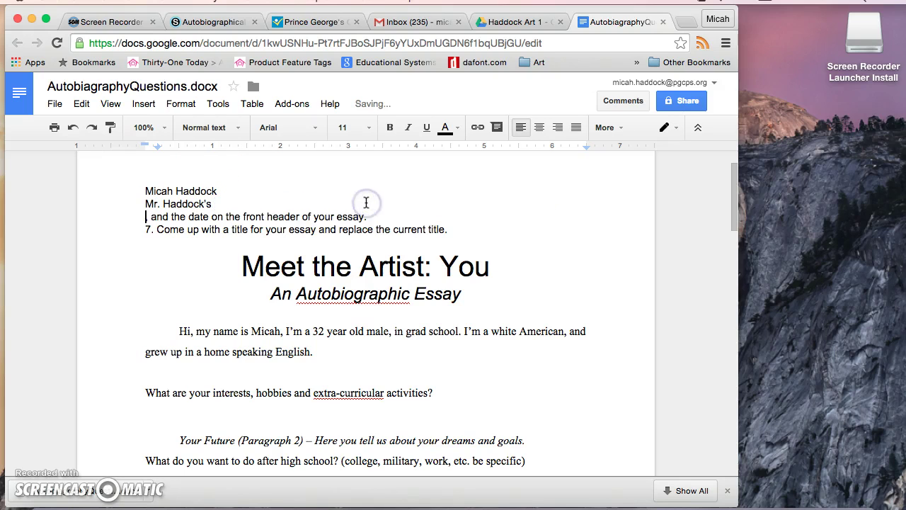
type("Art 1, ")
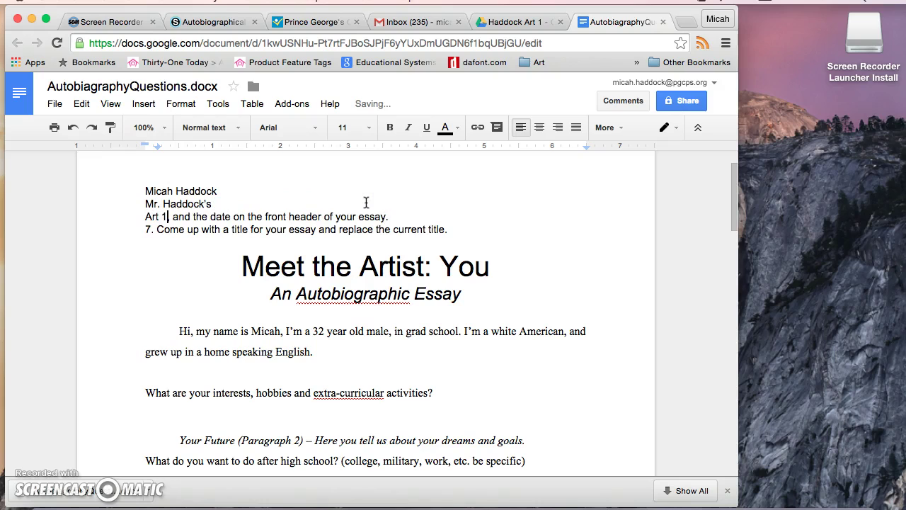
type("Per")
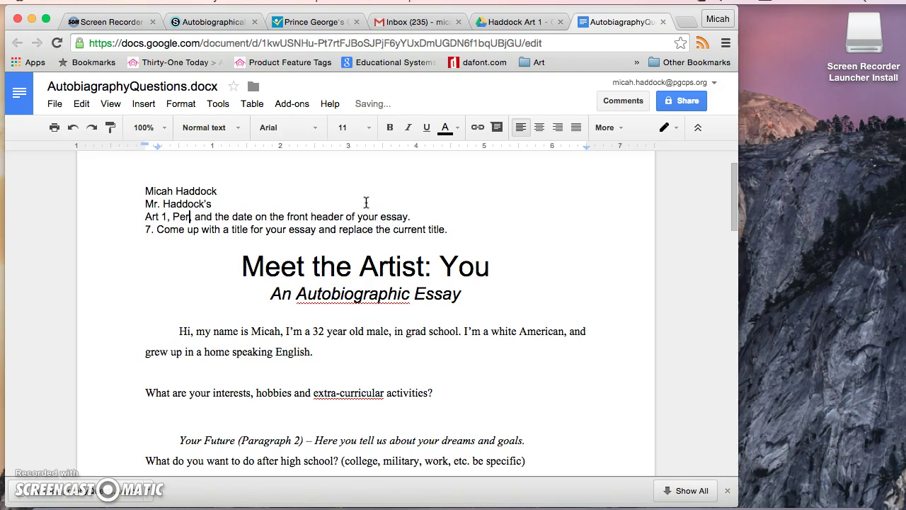
type("iod 1A")
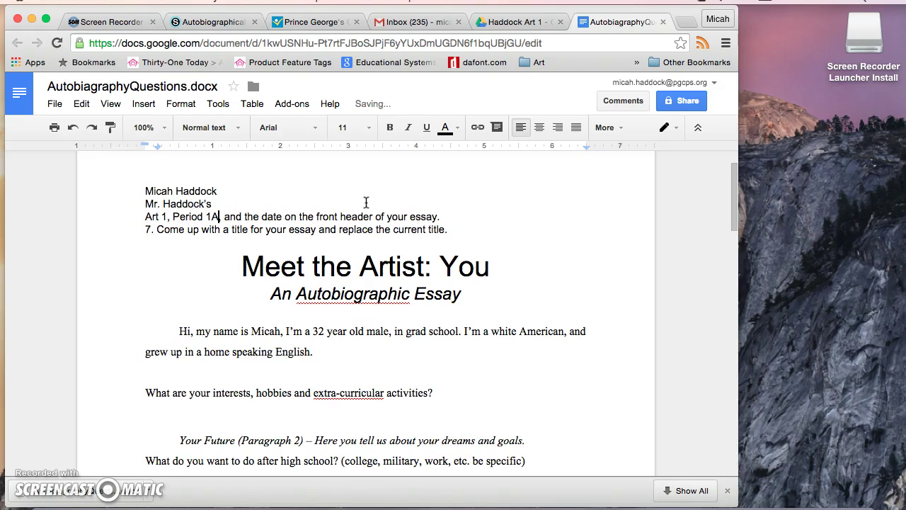
key("Return")
left_click(357, 208)
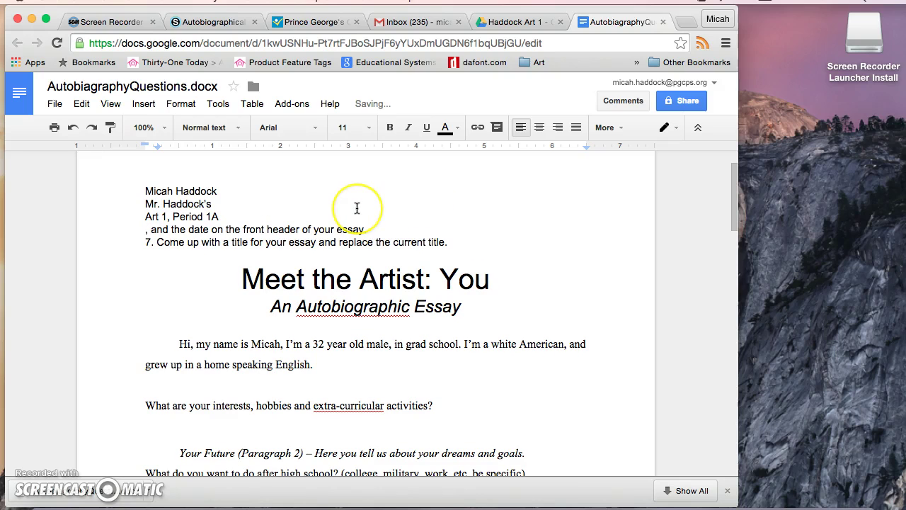
key("BackSpace")
type("Augus and ")
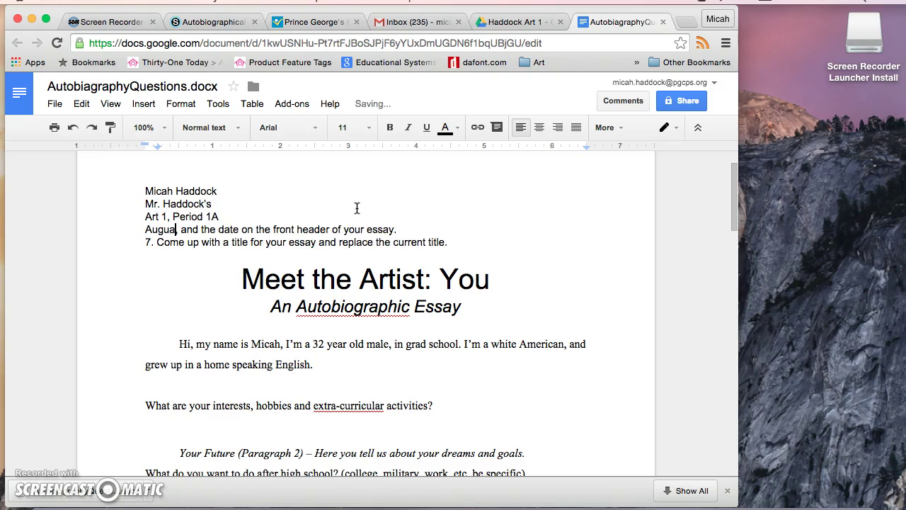
type("t")
key("BackSpace")
type("t ")
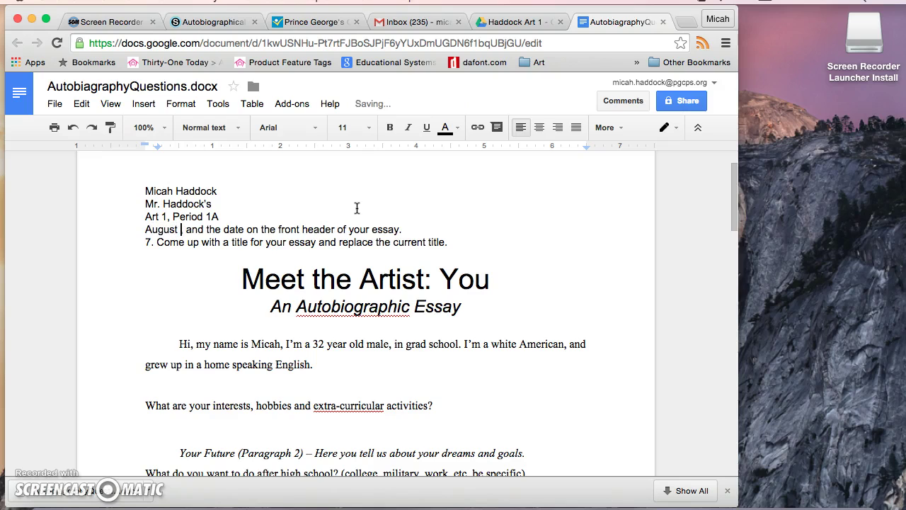
type("27, 20")
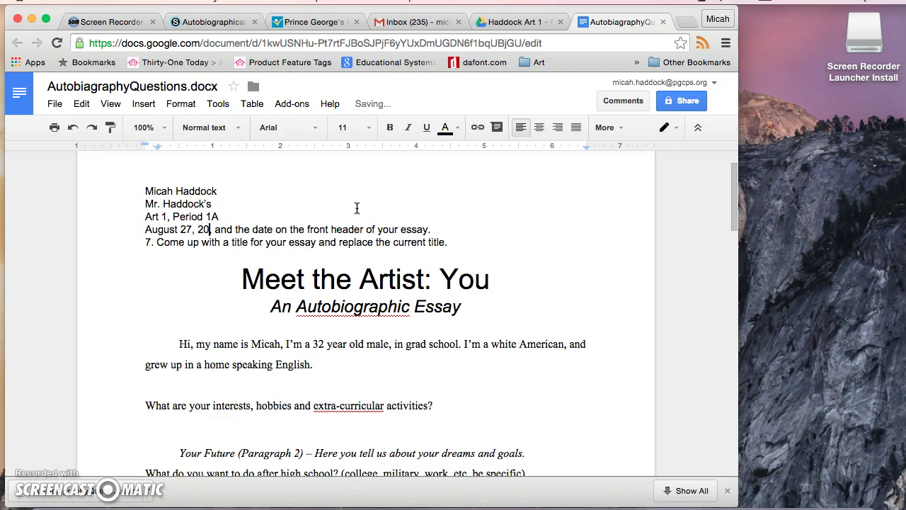
type("15")
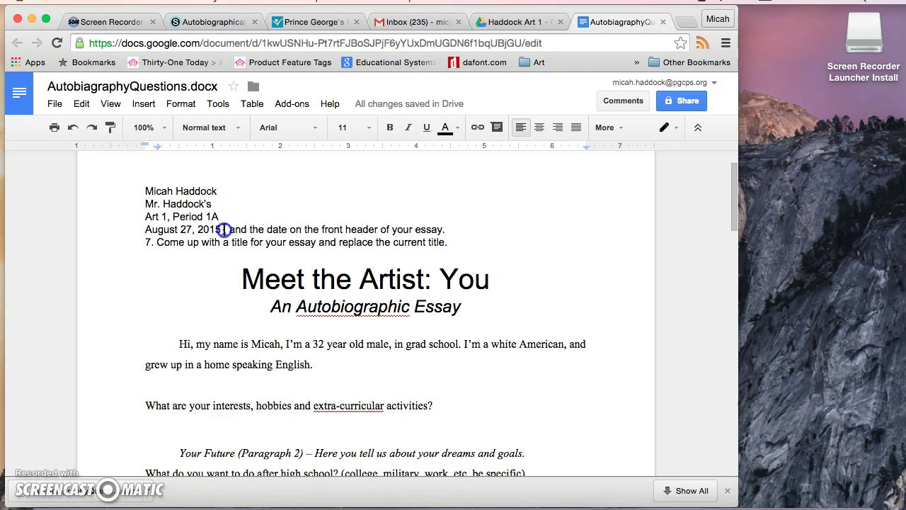
- Delete the leftover instruction text and end the date with a period
left_click_drag(224, 229, 433, 242)
key("BackSpace")
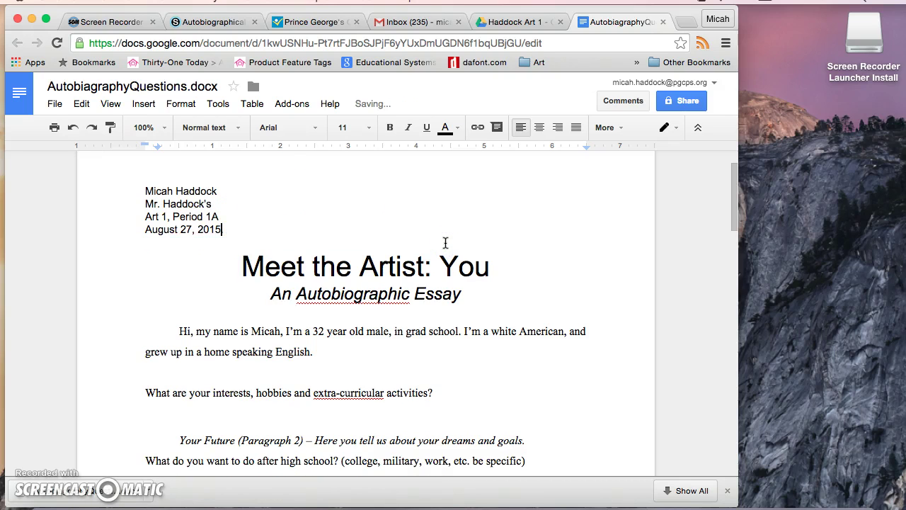
type(".")
- Replace the title Meet the Artist: You with 'I, Artist'
left_click_drag(492, 256, 242, 261)
key("BackSpace")
type("I, A")
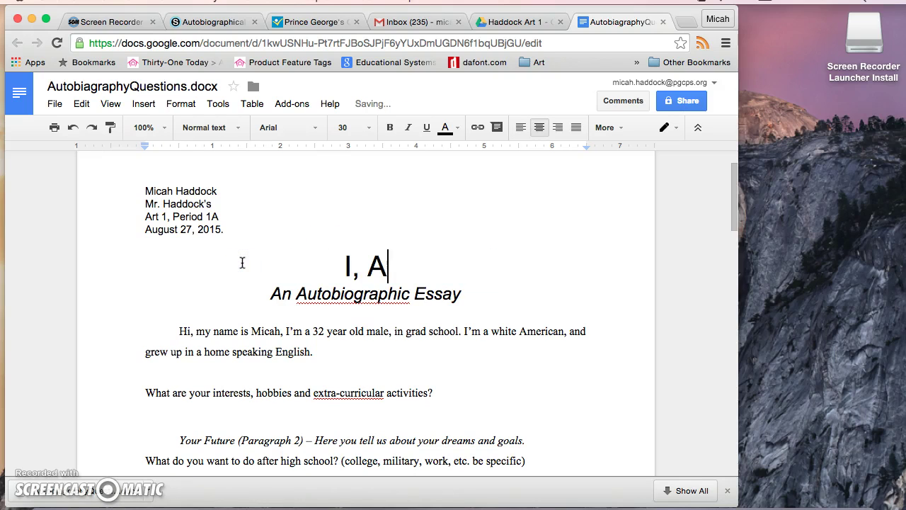
type("rtist")
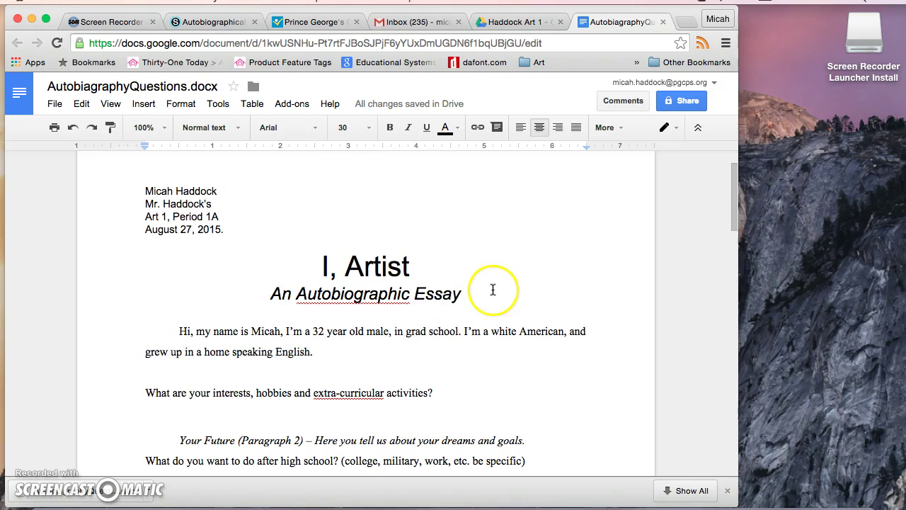
scroll(451, 275, "down", 3)
scroll(450, 275, "down", 3)
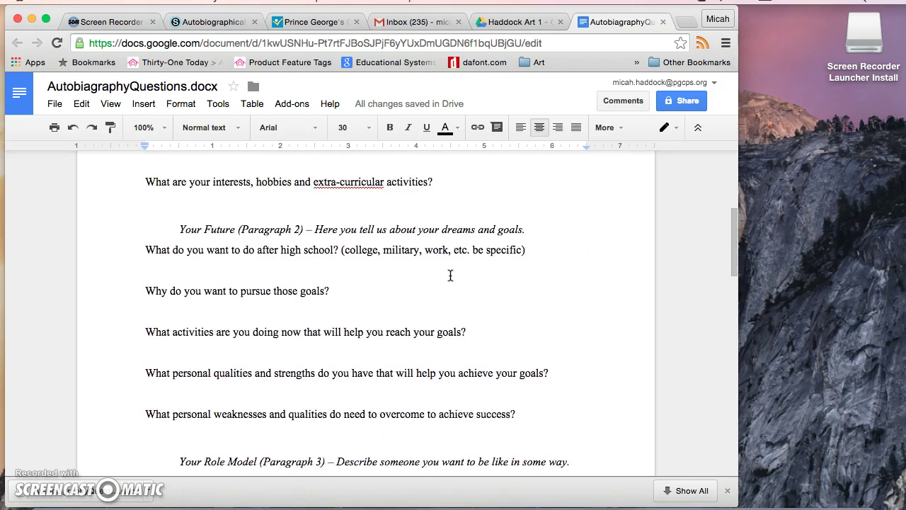
scroll(450, 274, "up", 5)
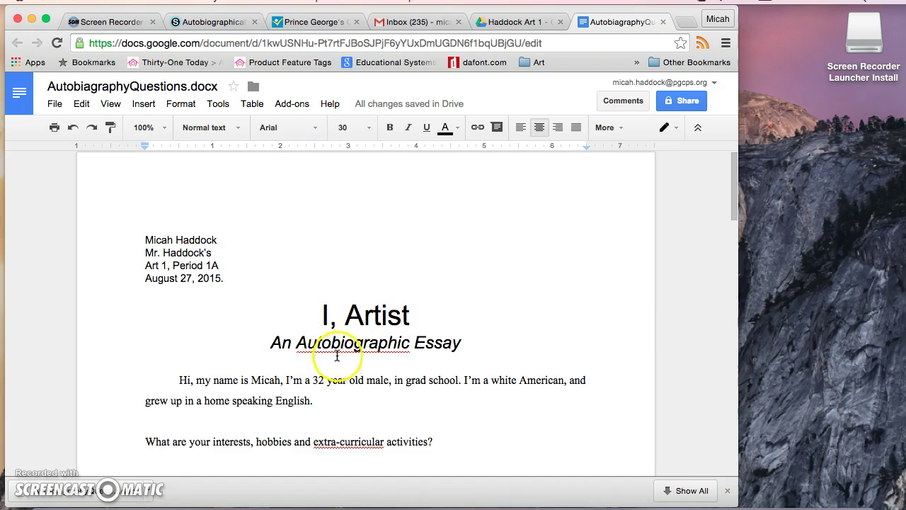
left_click(306, 381)
left_click(181, 104)
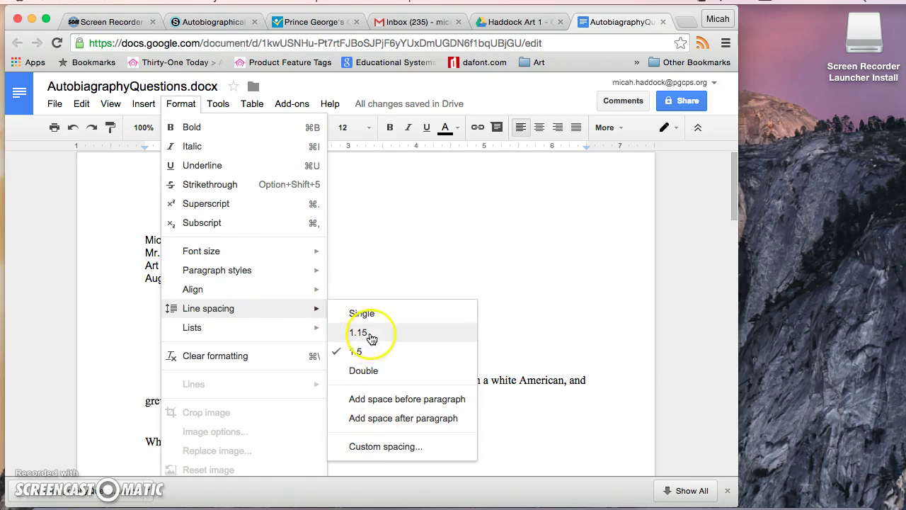
mouse_move(209, 308)
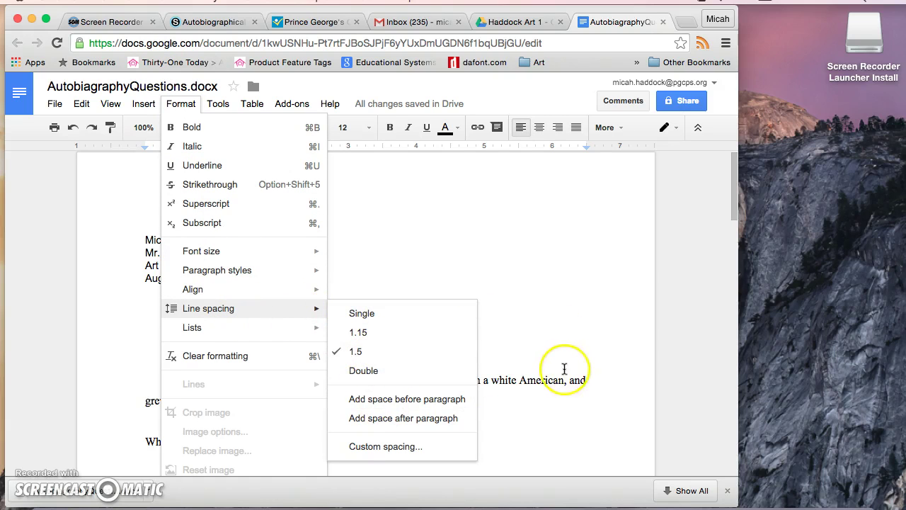
left_click(535, 356)
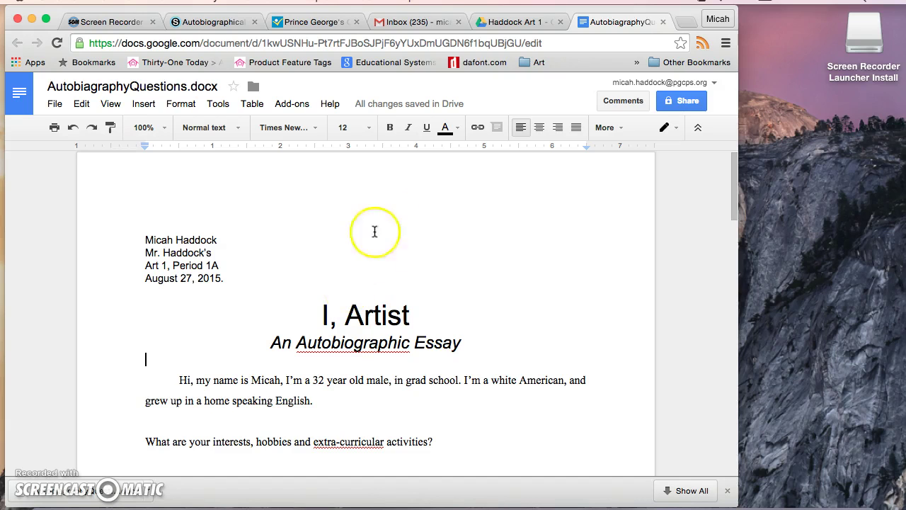
scroll(429, 307, "down", 3)
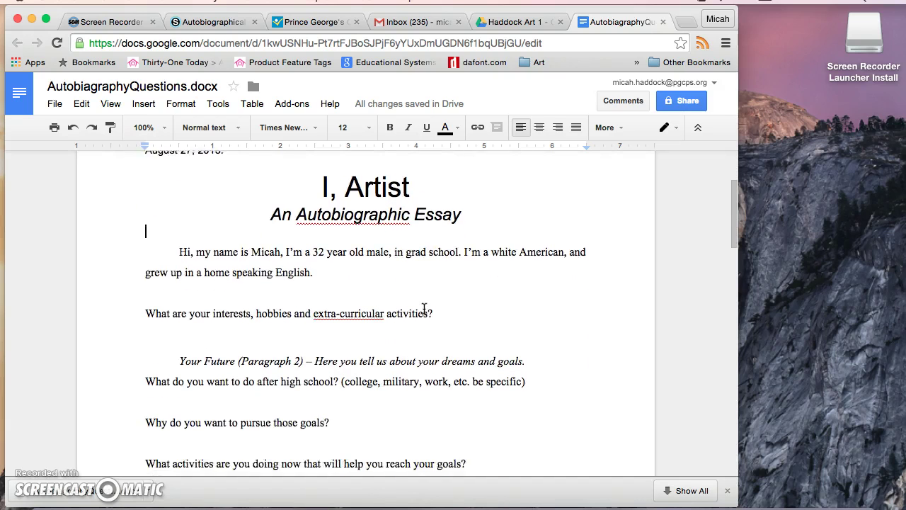
scroll(425, 309, "down", 2)
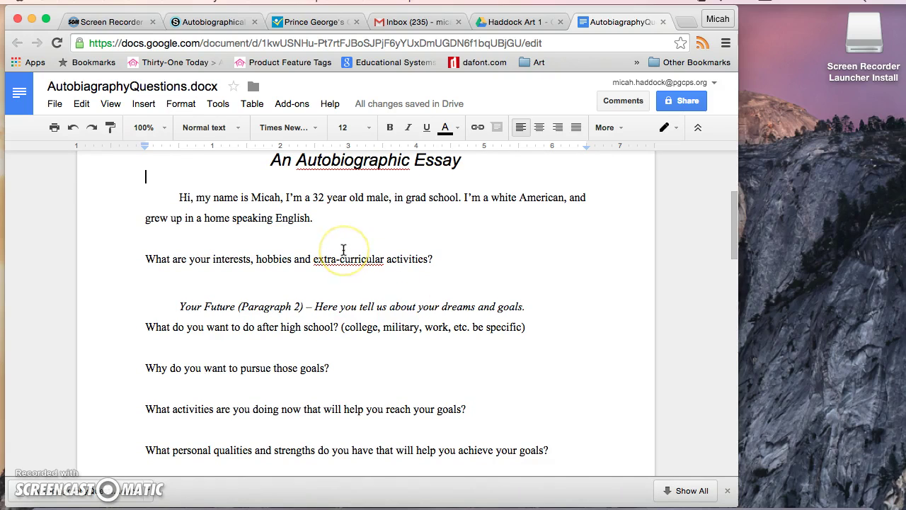
scroll(343, 249, "up", 2)
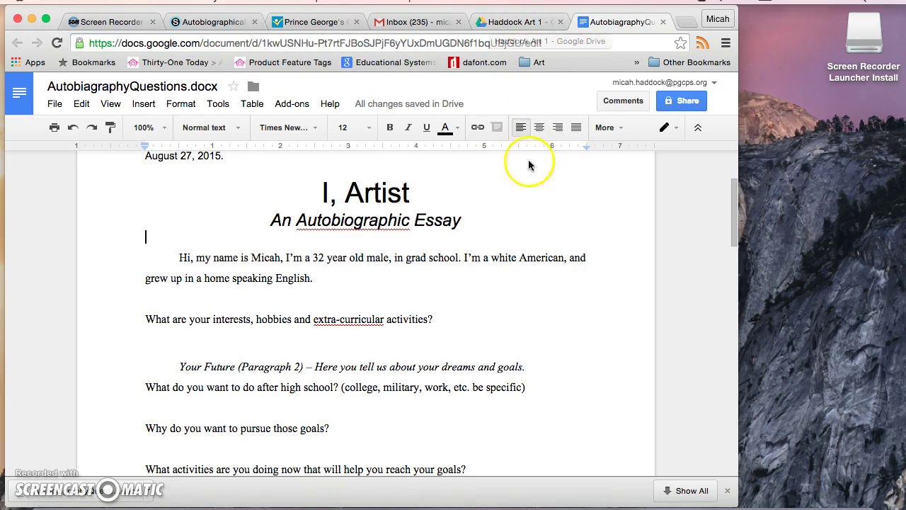
- From the My Drive list, open the sharing settings for the Haddock Art 1 folder
left_click(528, 23)
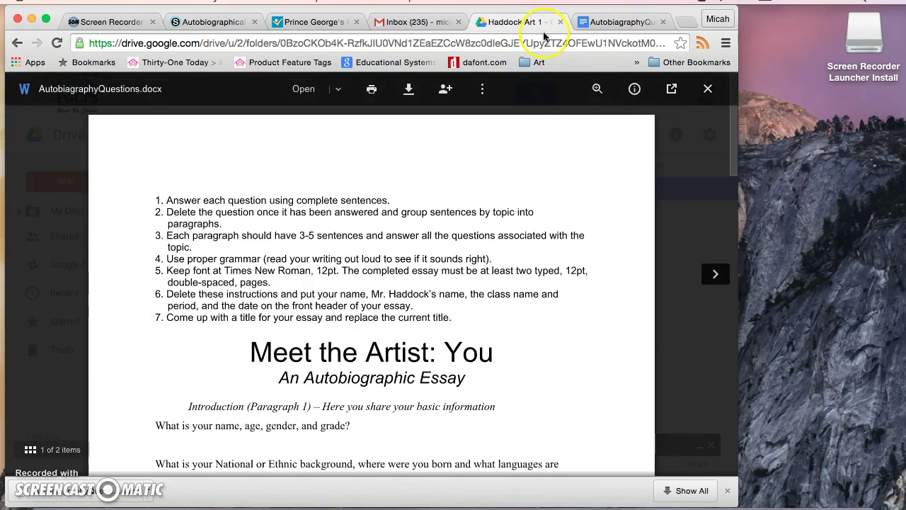
left_click(708, 91)
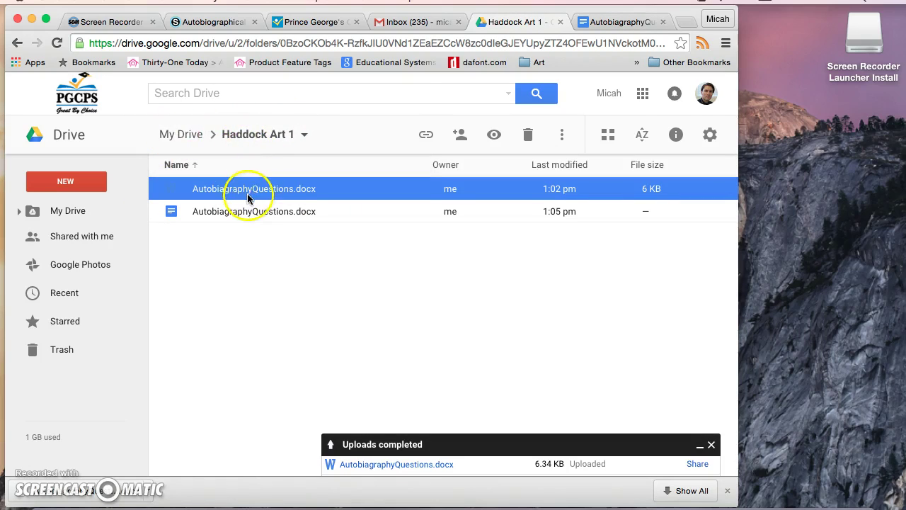
left_click(182, 135)
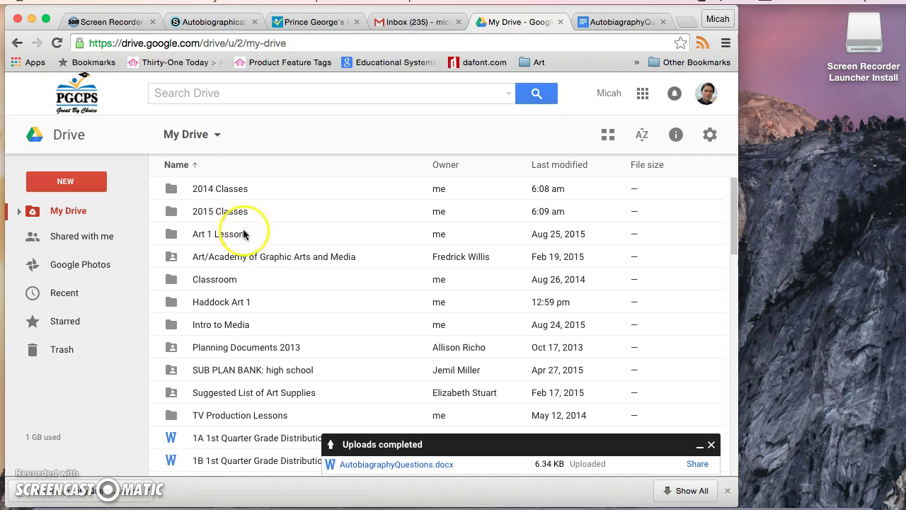
left_click(228, 303)
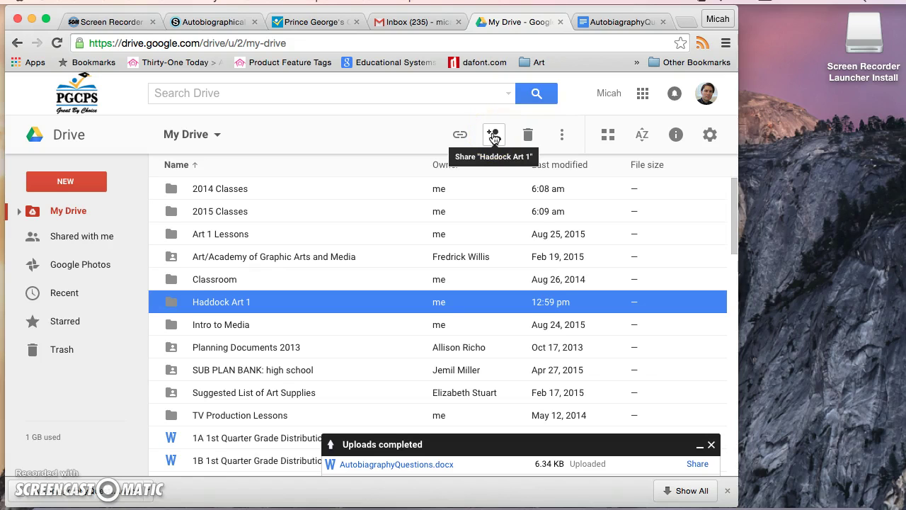
left_click(494, 136)
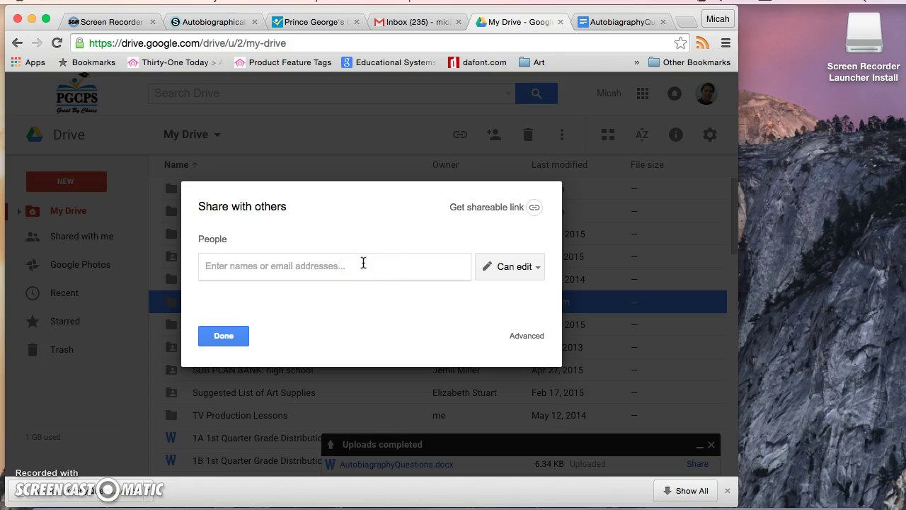
- Enter a person's name with Can edit access for Haddock Art 1, then cancel the invite and close sharing
type("micah")
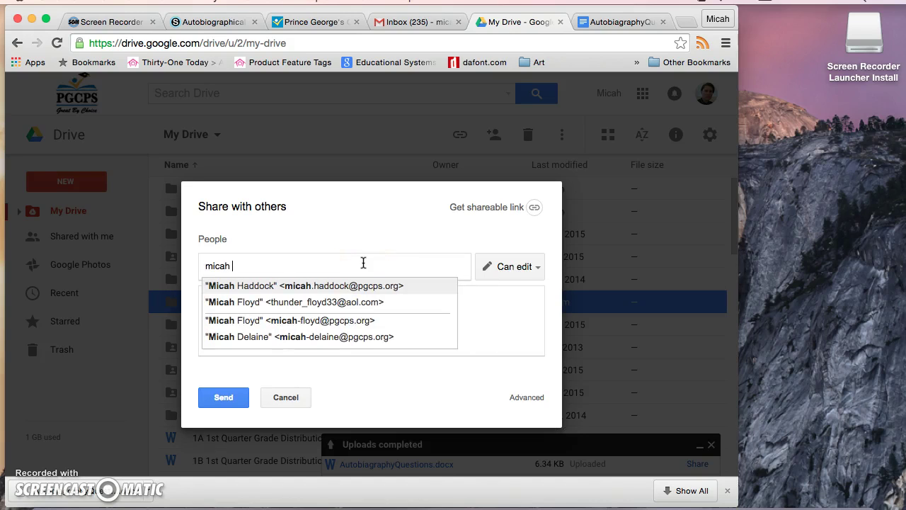
type(" haddock")
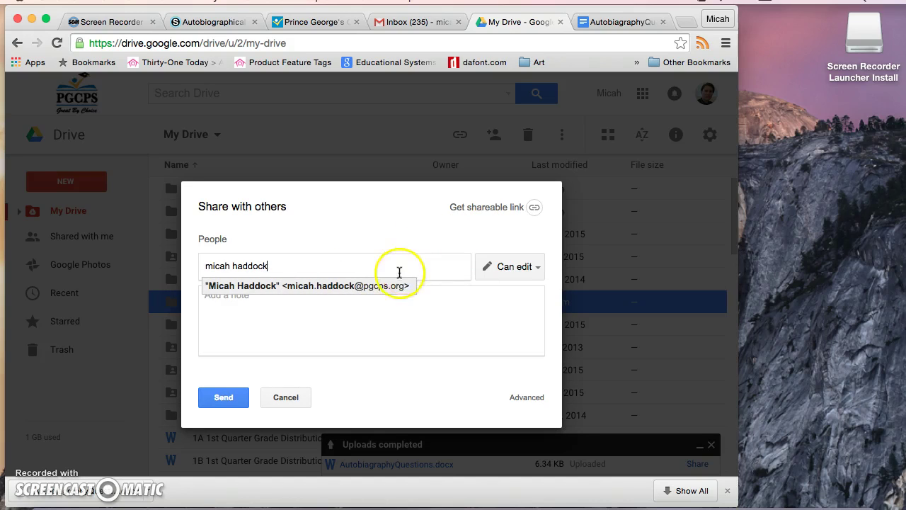
left_click(525, 271)
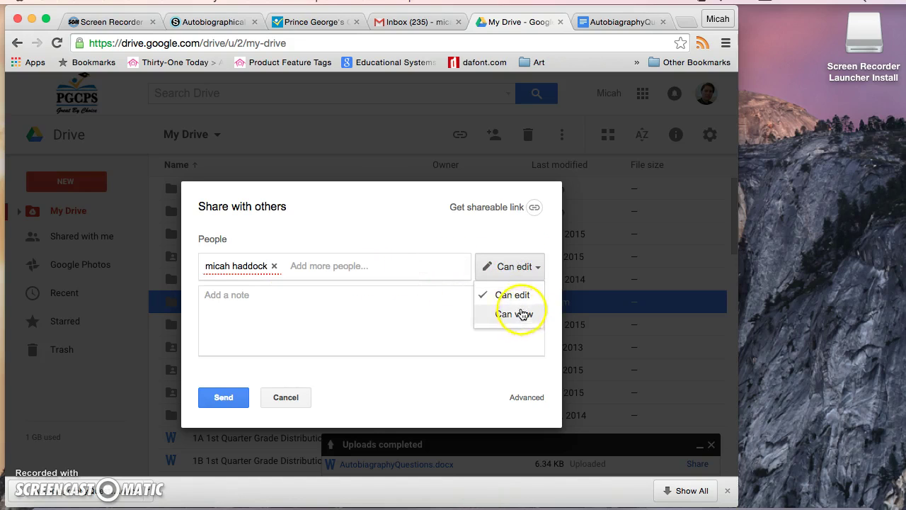
left_click(519, 296)
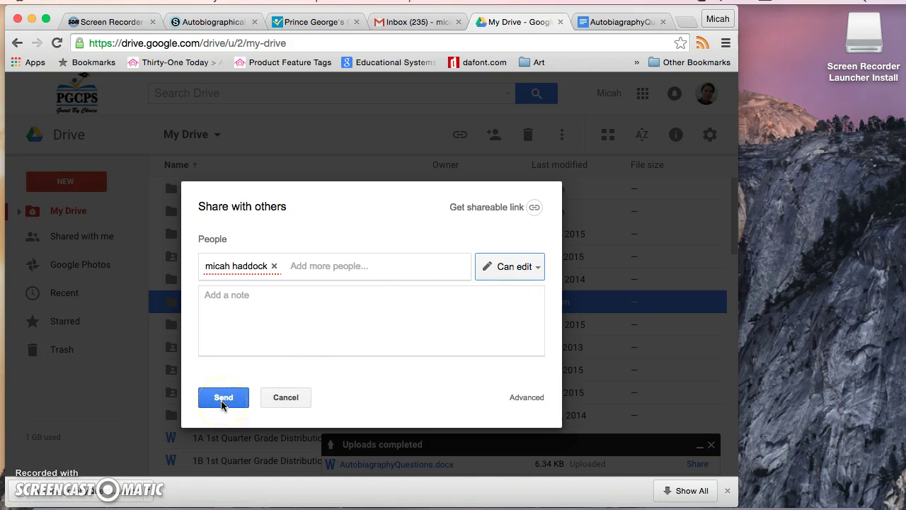
left_click(285, 397)
left_click(234, 335)
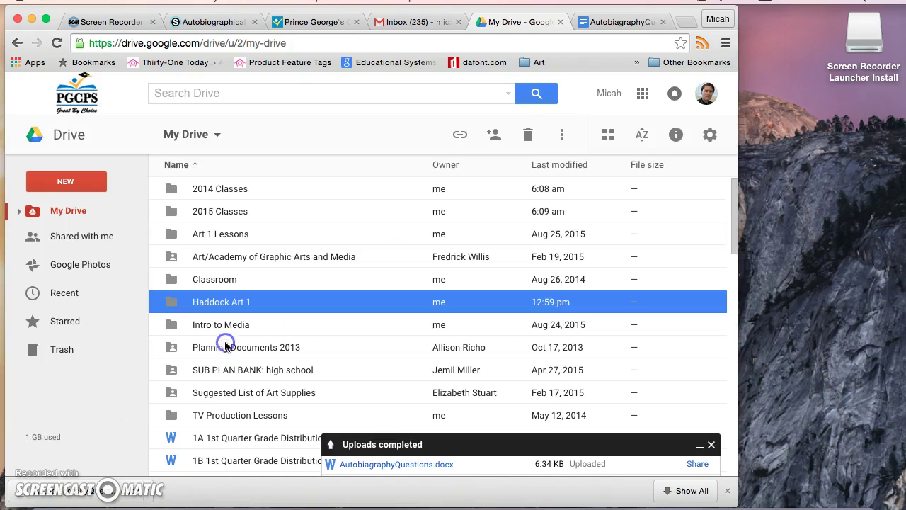